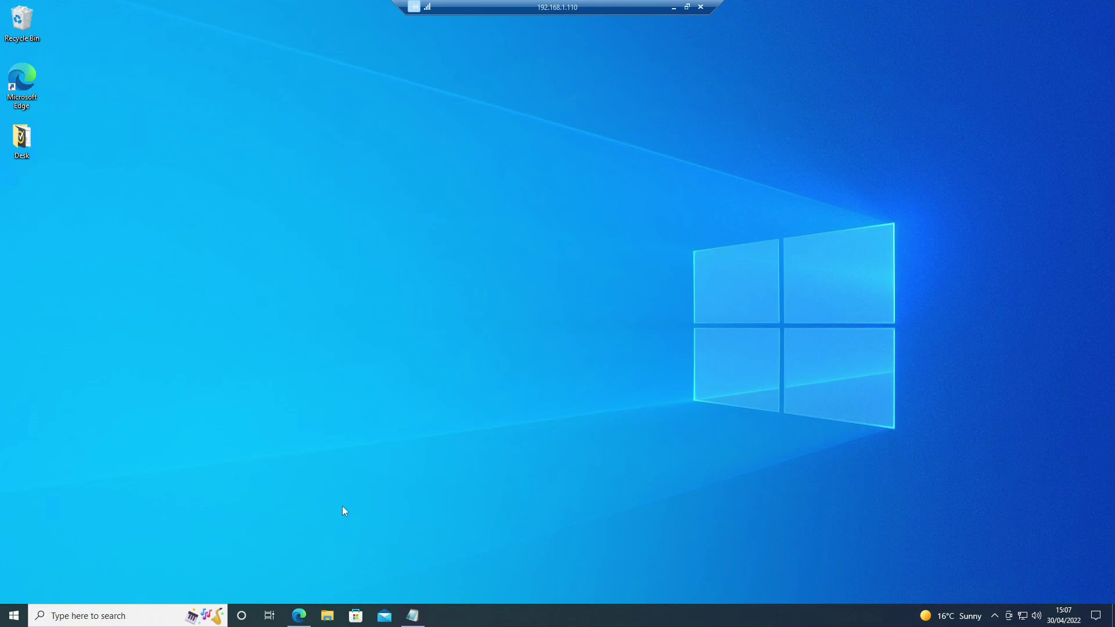
Switch to Edge, open the PRCY Wallets page and download the Windows 64-bit desktop wallet
click(299, 616)
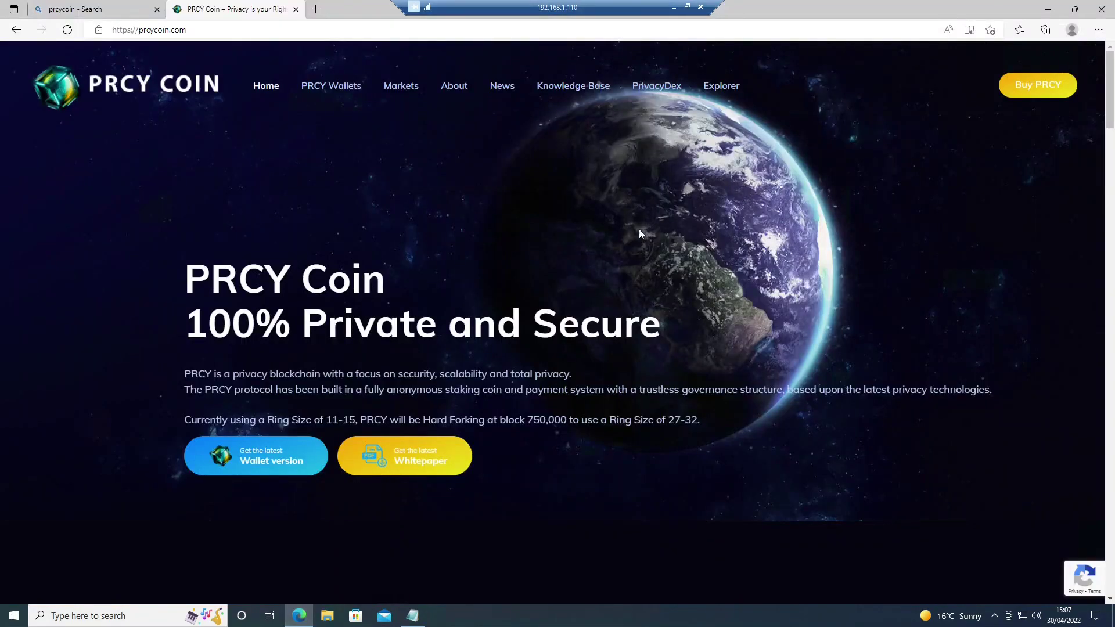
click(317, 88)
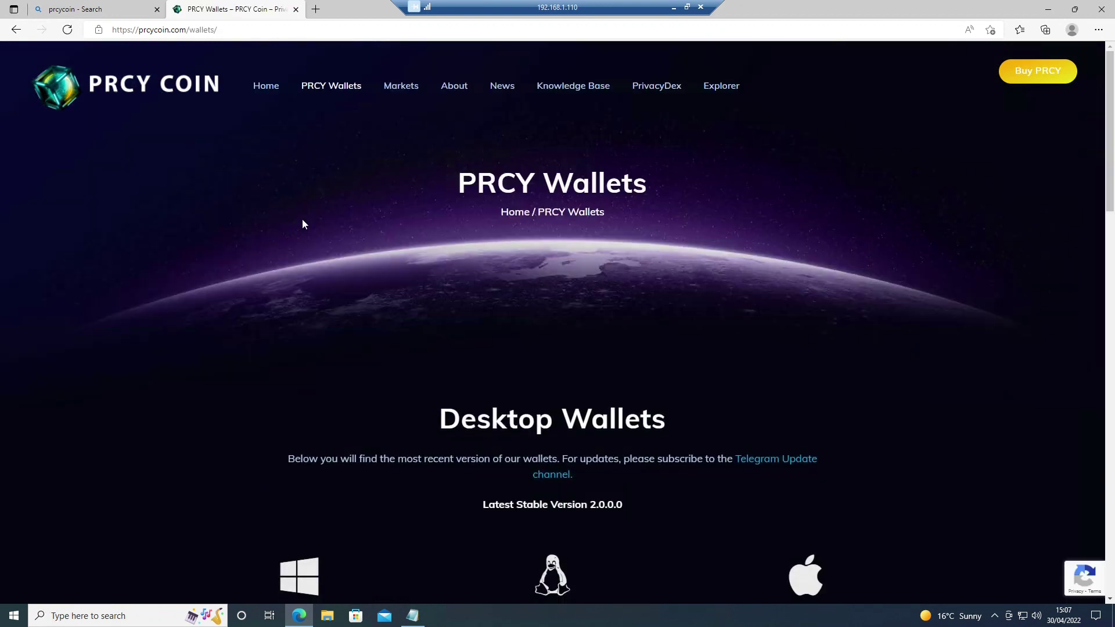
scroll(307, 243, down, 5)
scroll(307, 243, down, 2)
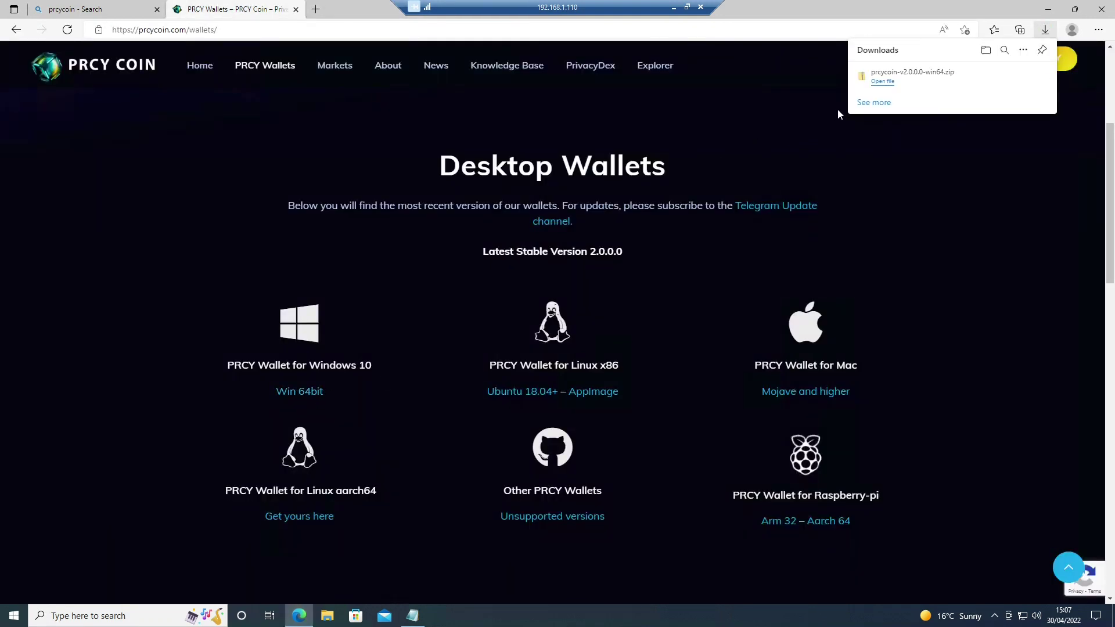
Open the downloaded prcycoin-v2.0.0.0-win64.zip and extract all its files to the default folder in Downloads
click(883, 82)
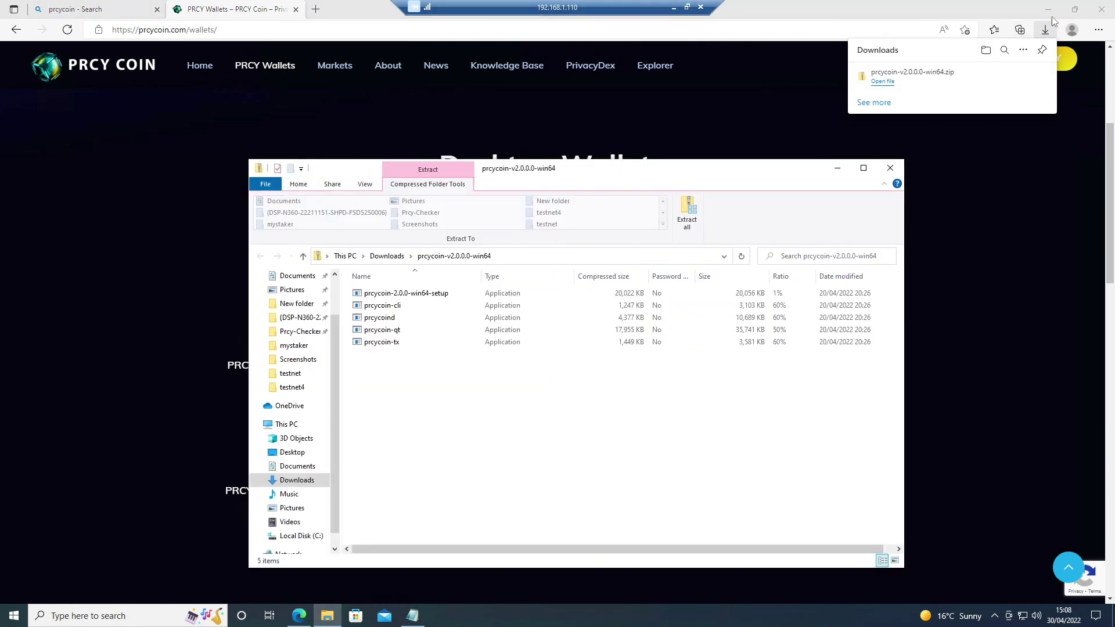
click(1047, 9)
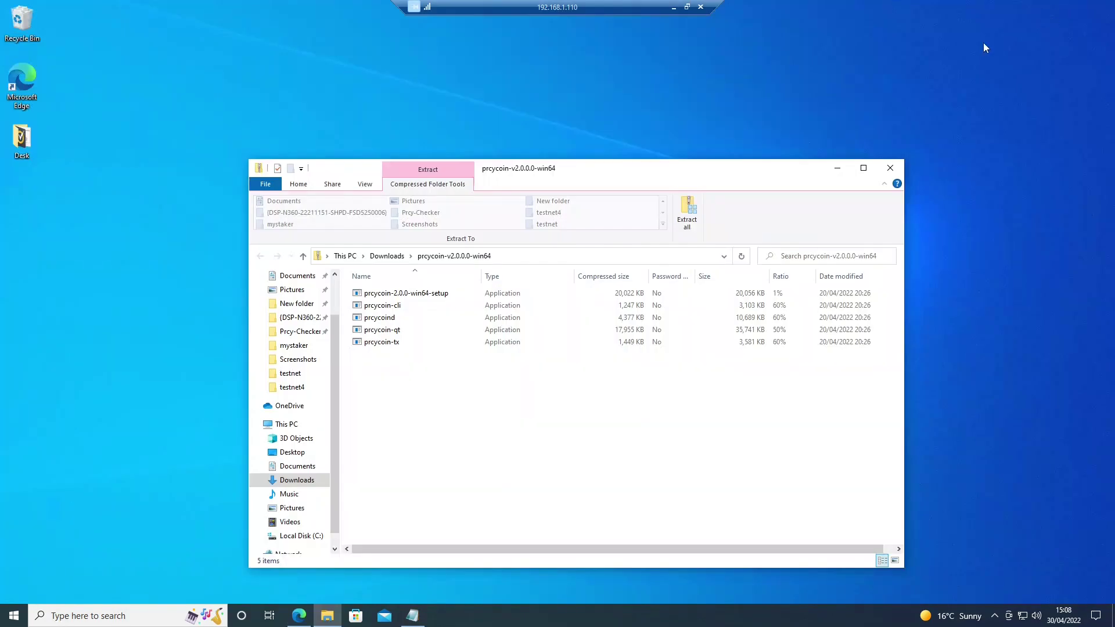
click(688, 214)
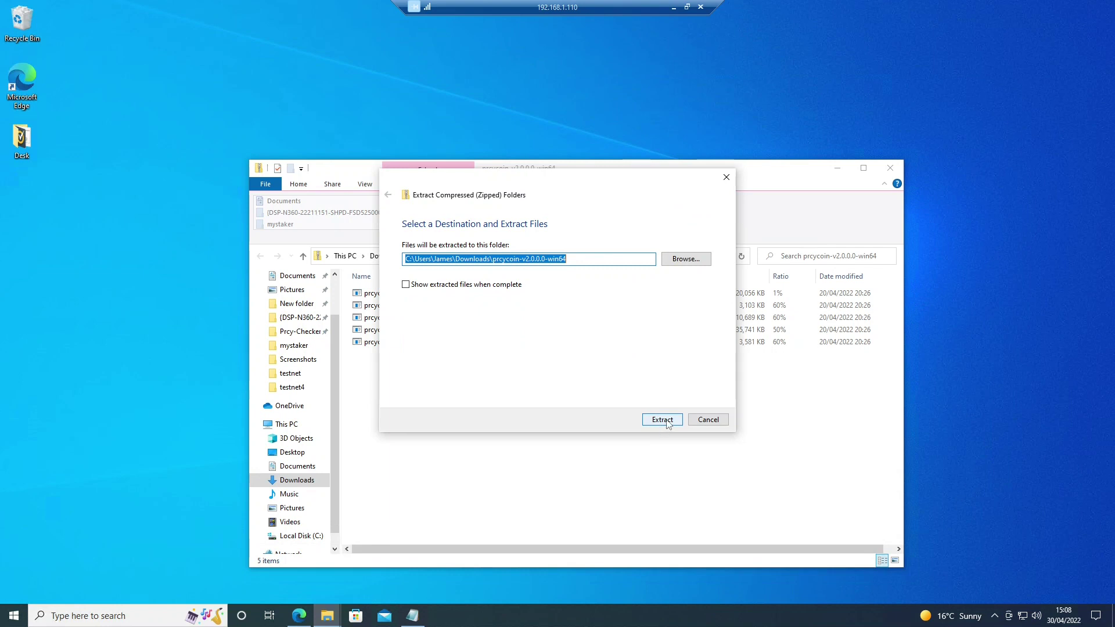
click(667, 421)
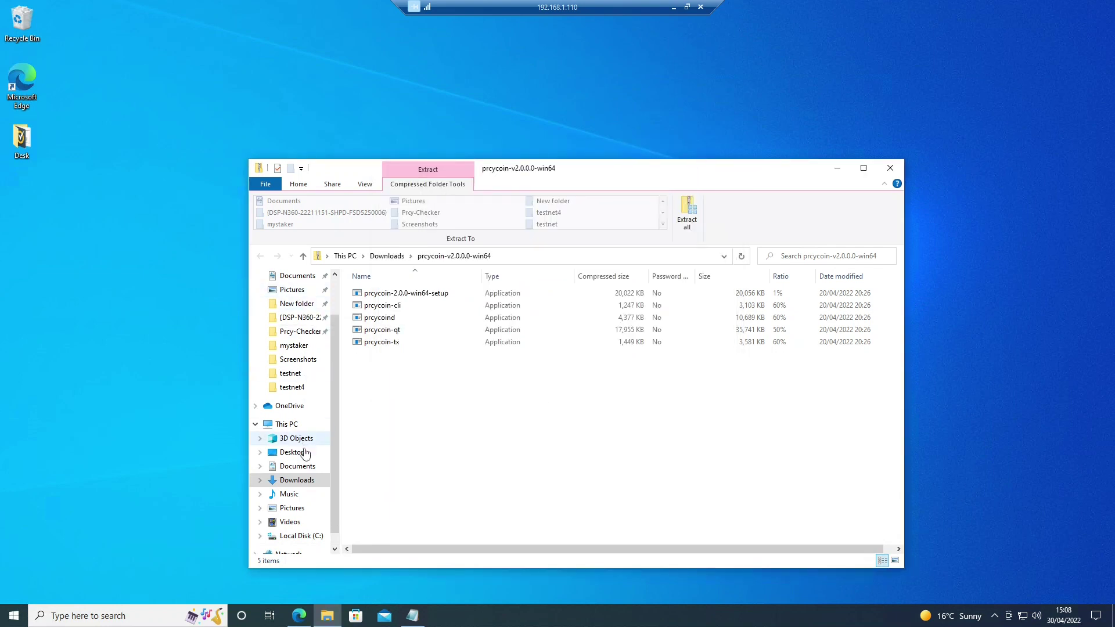
Move the prcycoin-qt application from the extracted prcycoin-v2.0.0.0-win64 folder in Downloads to the desktop
click(308, 480)
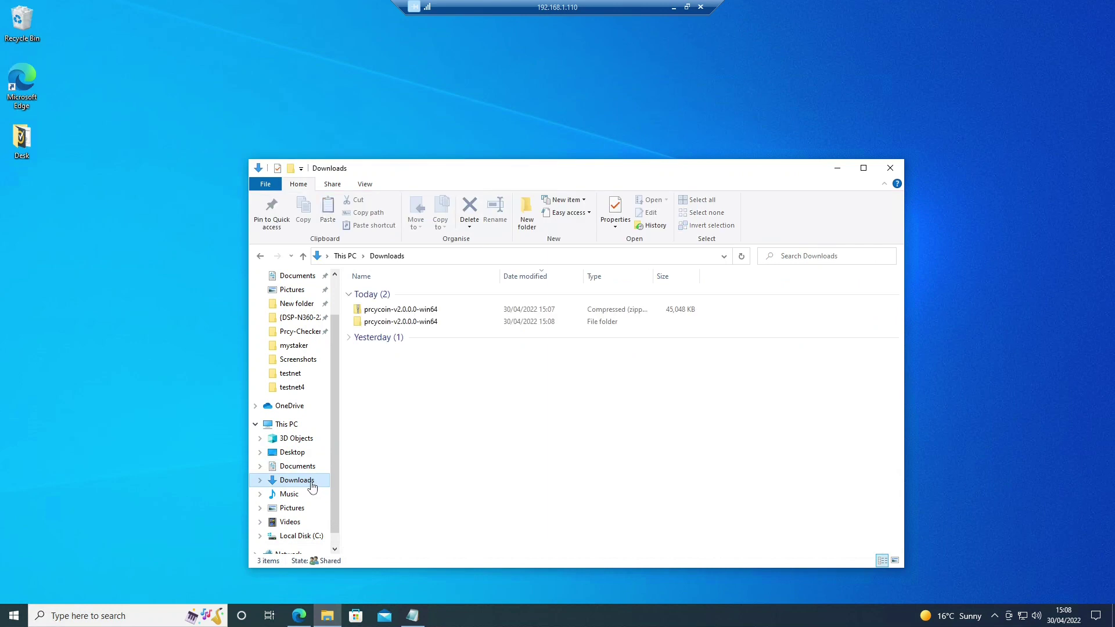
double_click(402, 323)
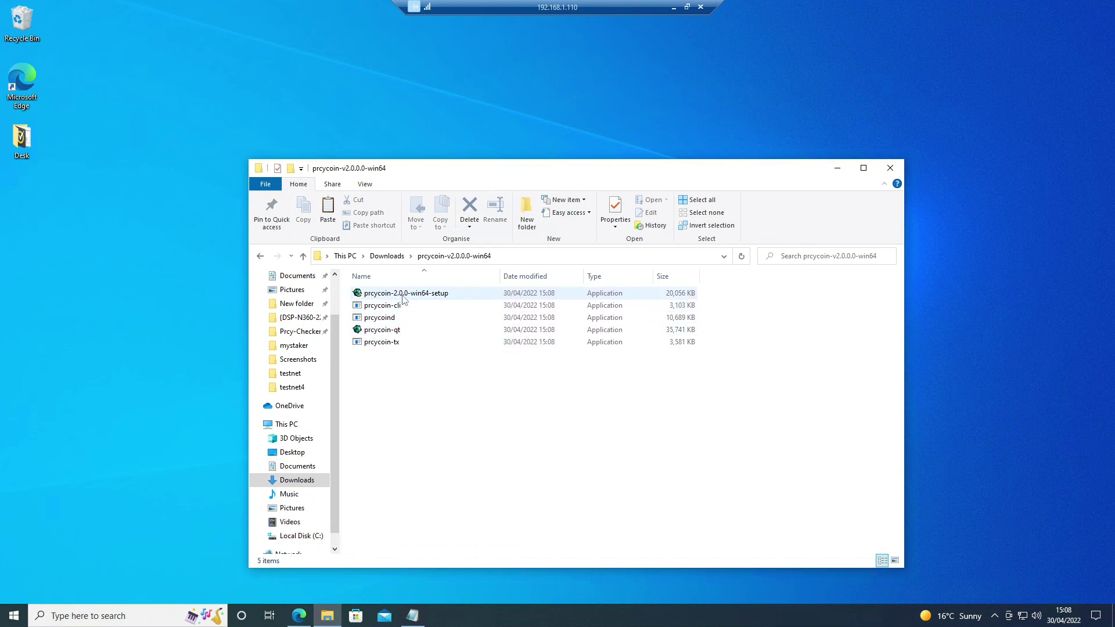
drag(395, 332, 40, 246)
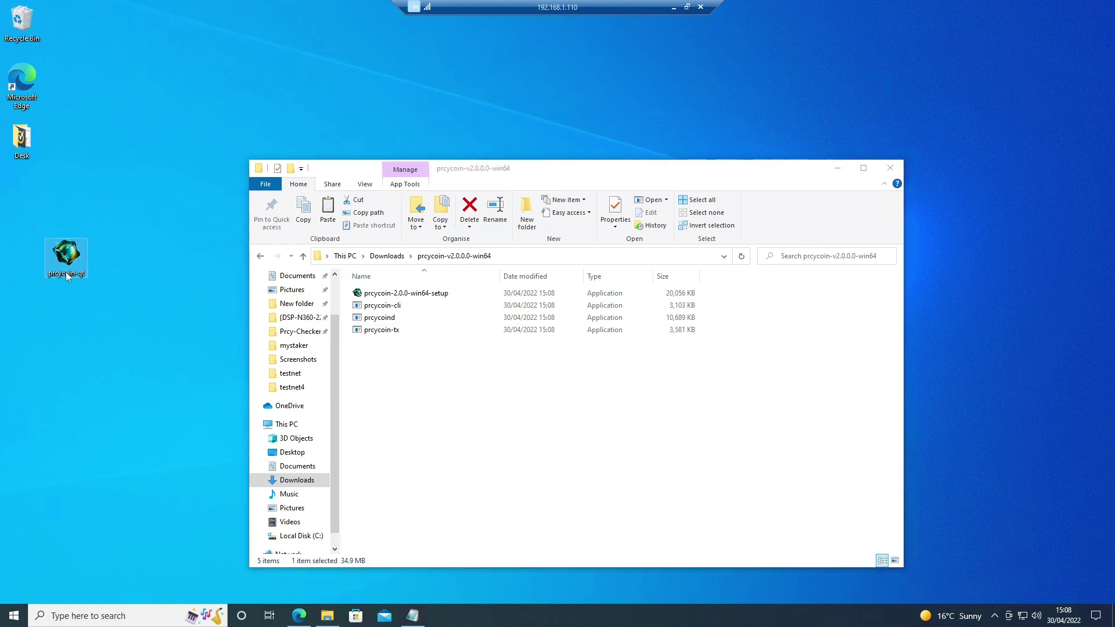
Run prcycoin-2.0.0-win64-setup despite the SmartScreen block and minimize the folder window covering the setup wizard
double_click(407, 293)
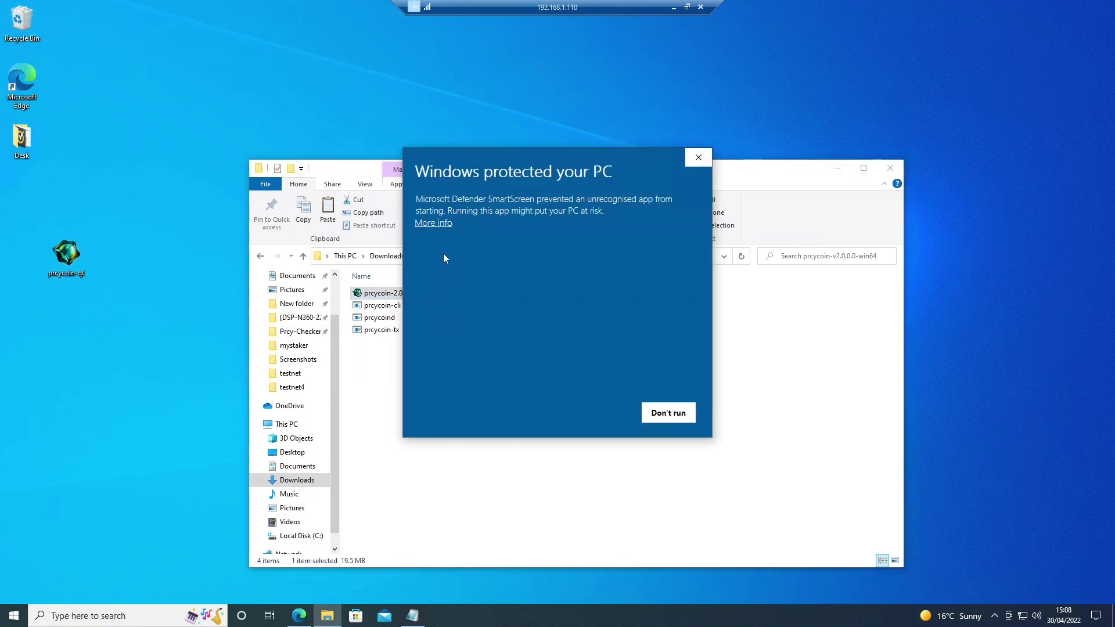
click(437, 225)
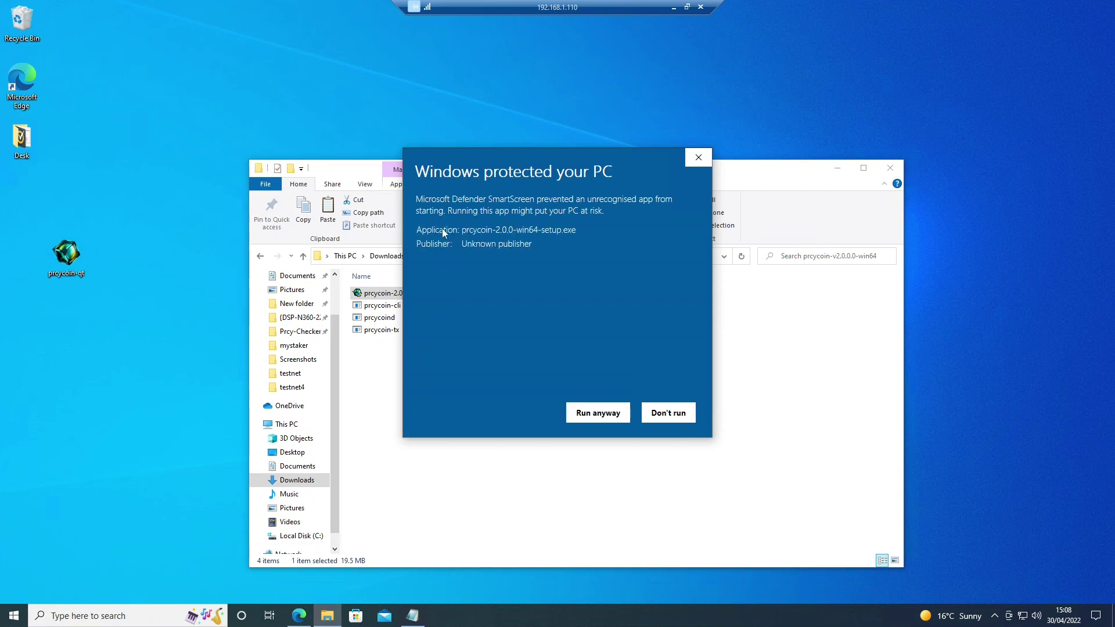
click(590, 412)
click(538, 392)
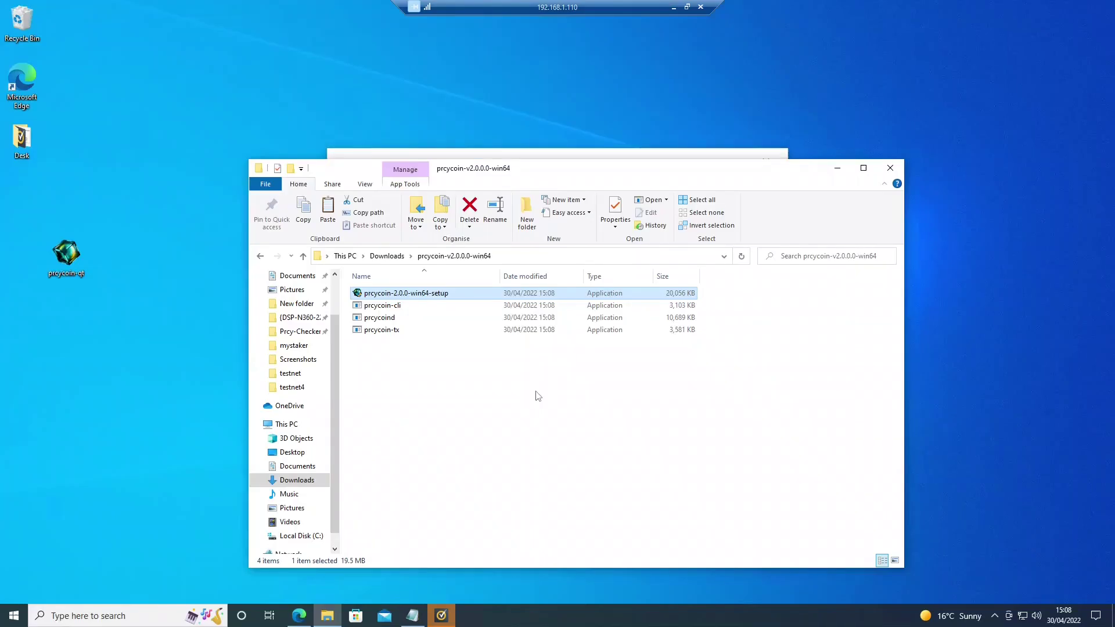
click(841, 174)
click(674, 363)
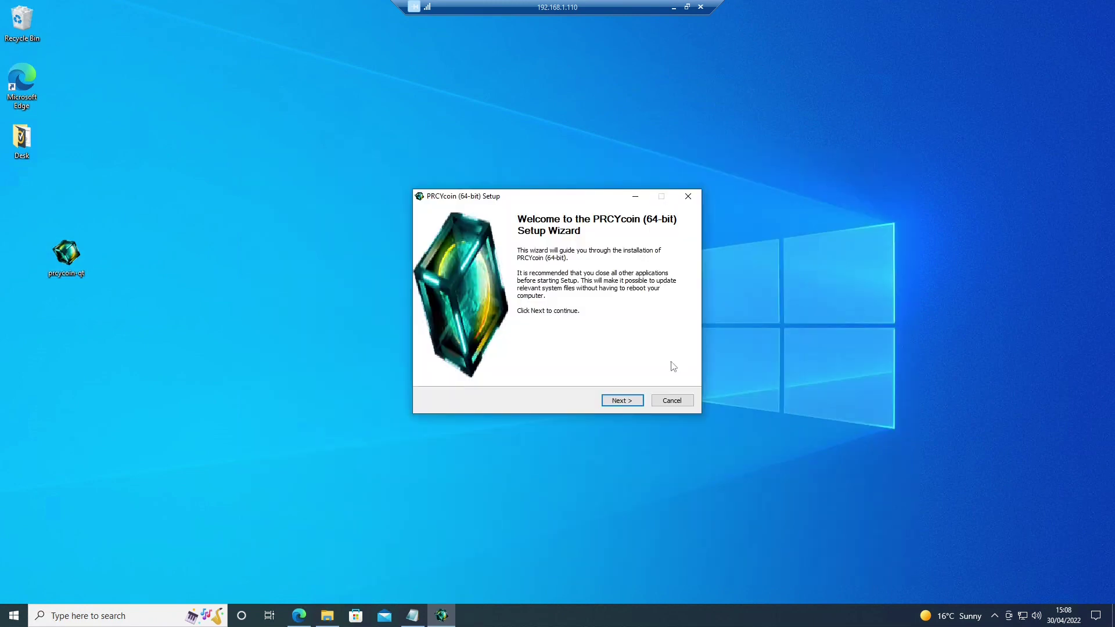
Install PRCYcoin (64-bit) in C:\Program Files\PRCYcoin and finish the setup with the option to run it enabled
click(634, 404)
click(621, 400)
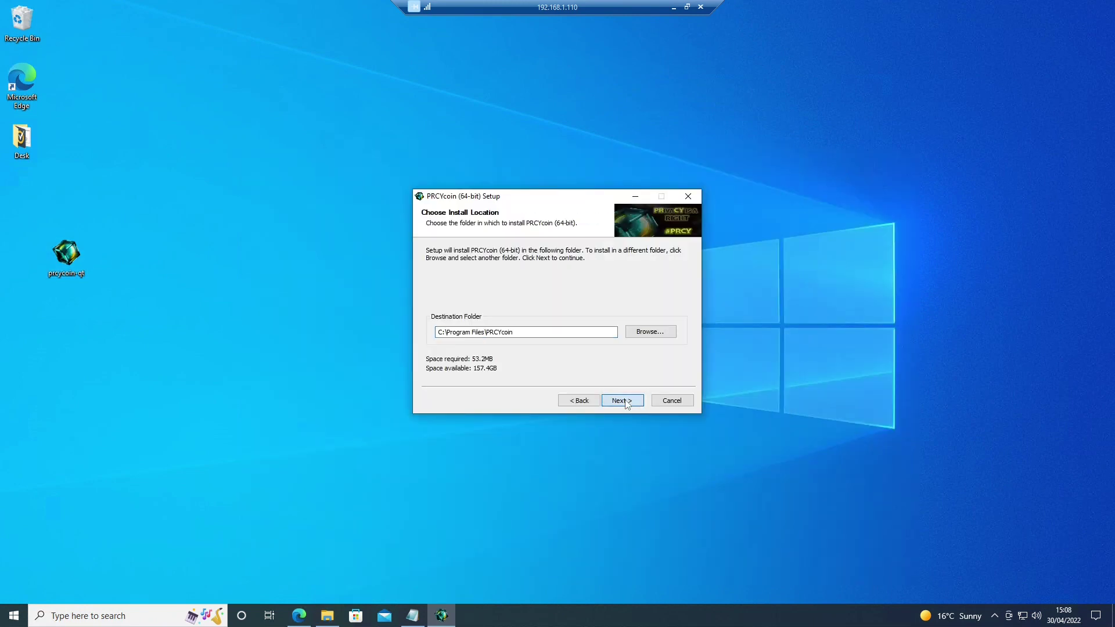
click(625, 401)
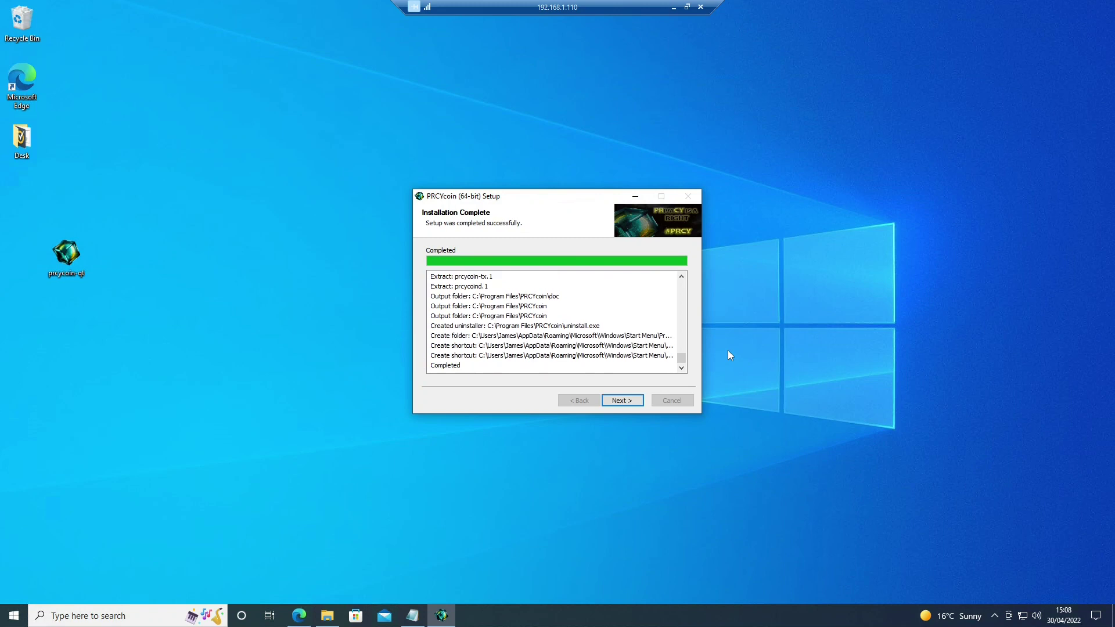
click(637, 400)
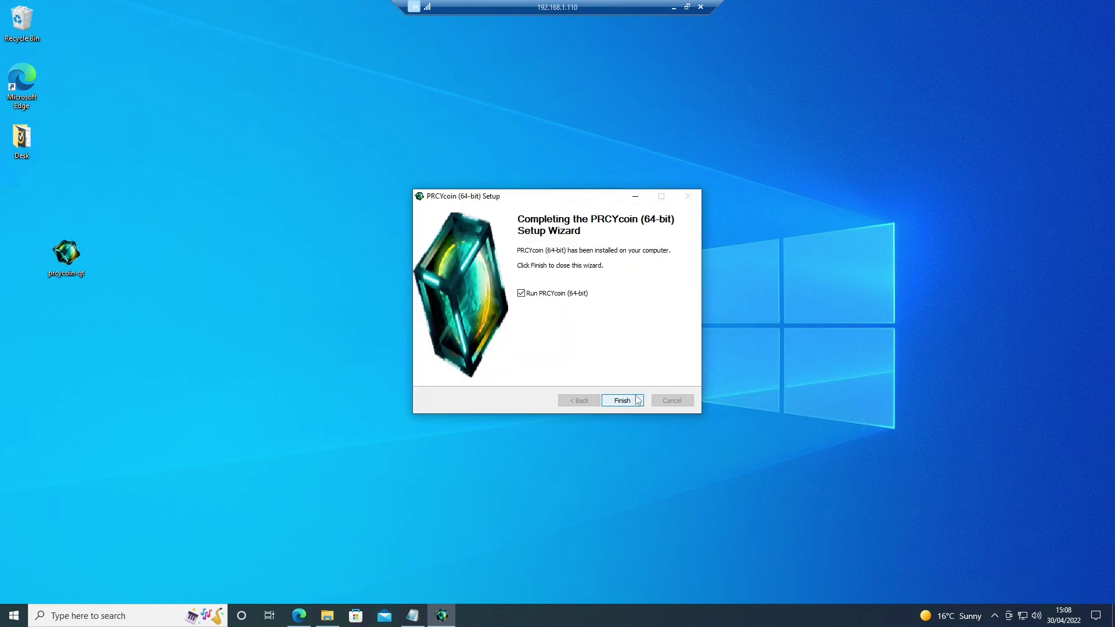
click(623, 401)
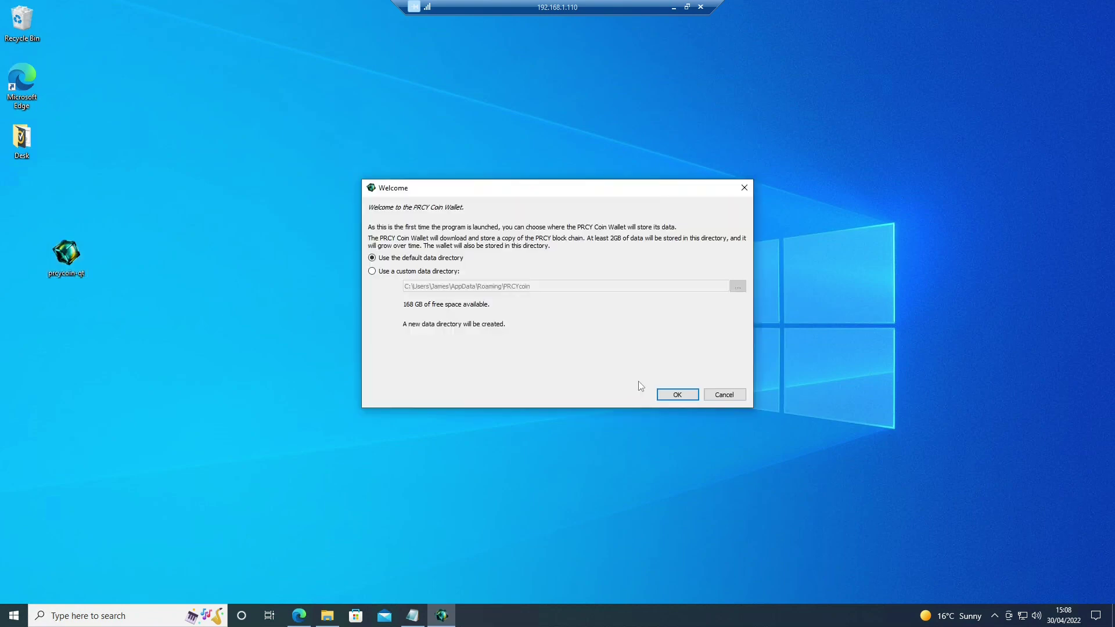
Create a new wallet in the default data directory and acknowledge its mnemonic recovery phrase
click(669, 393)
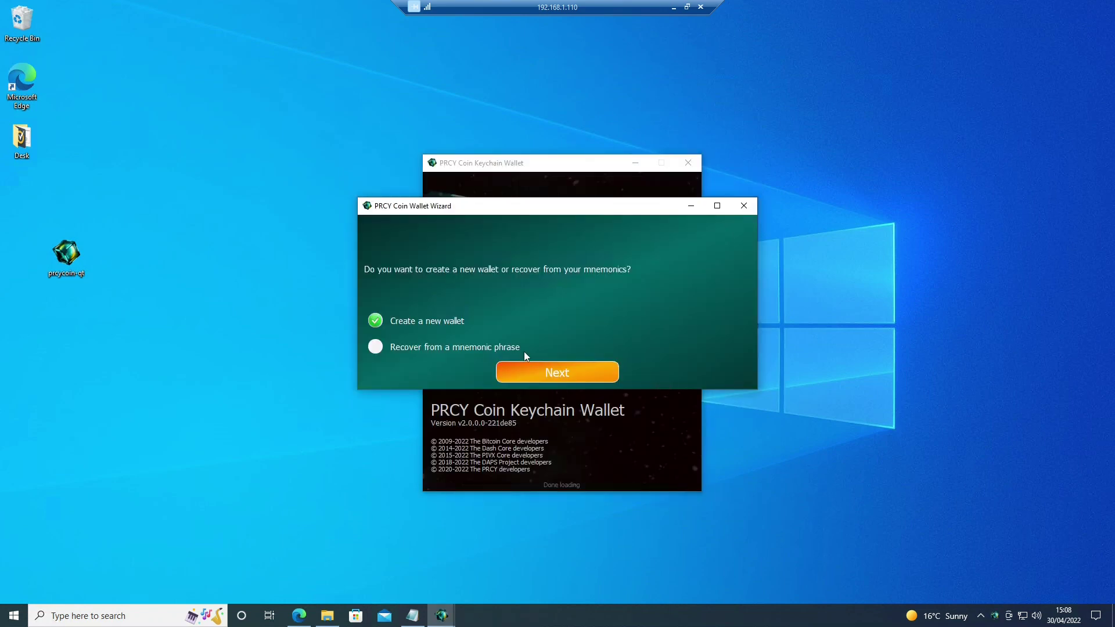
click(588, 375)
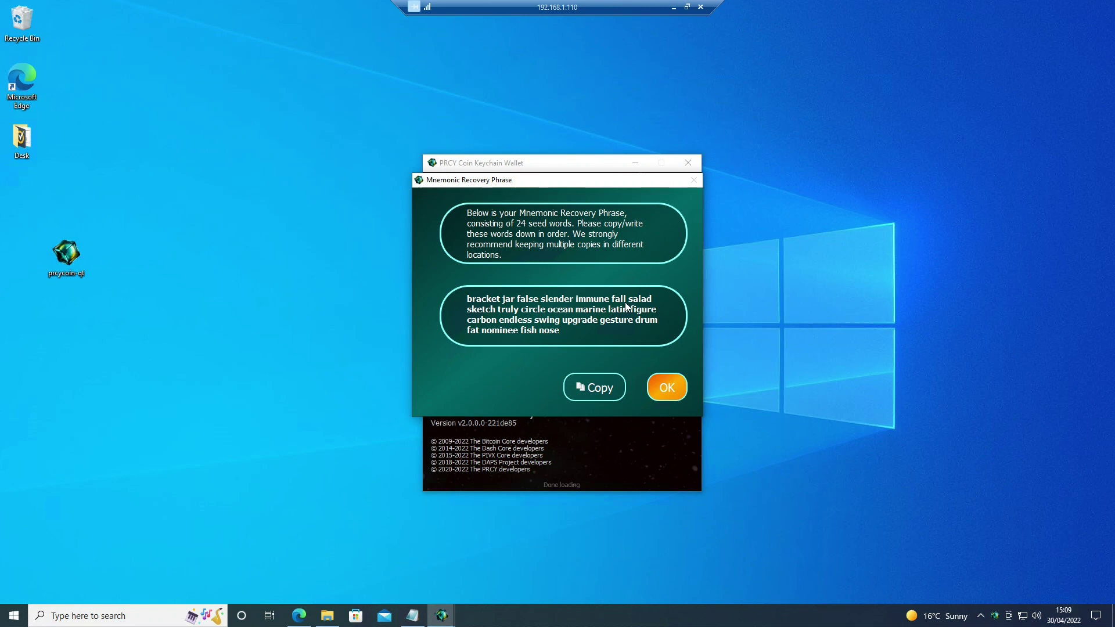
click(667, 388)
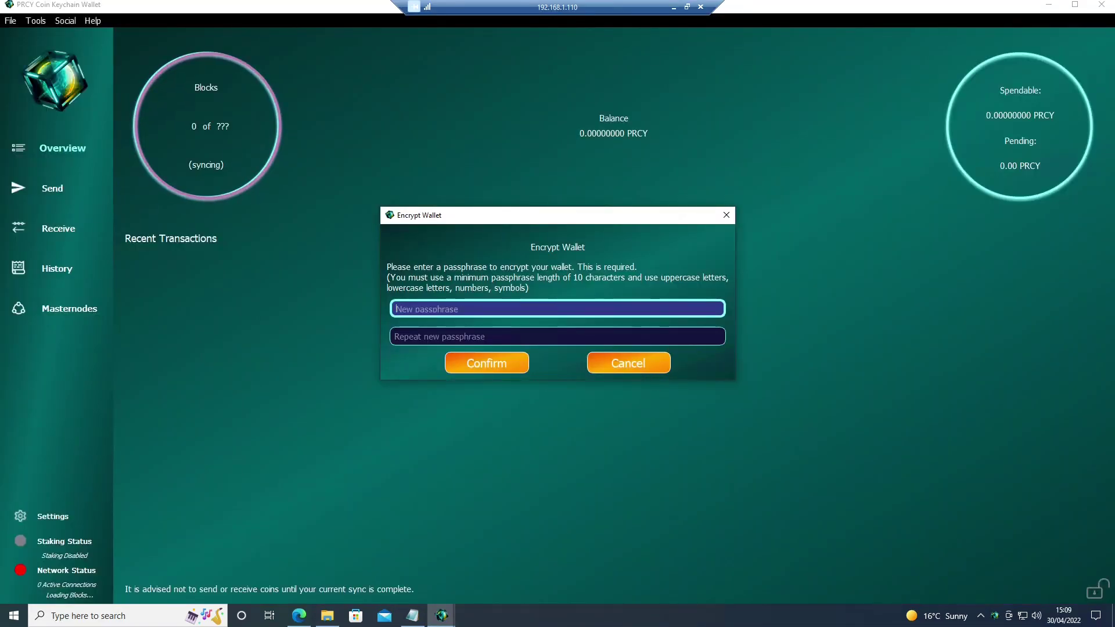
Encrypt the wallet by entering and repeating the new wallet passphrase, and confirm the encryption
key(ctrl+v)
key(Tab)
key(ctrl+v)
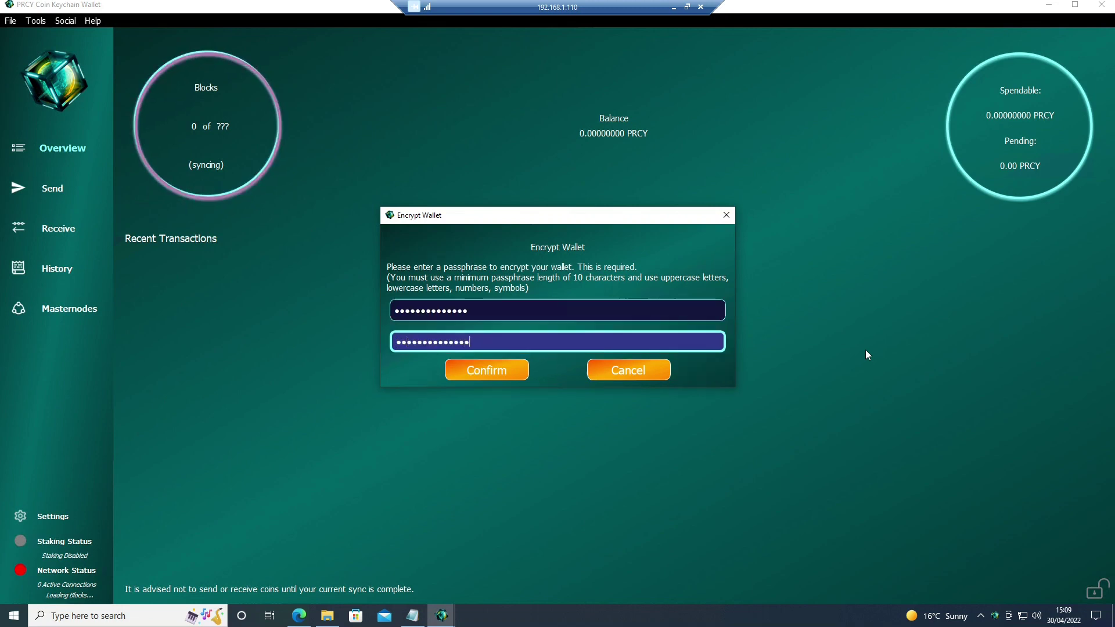
key(Return)
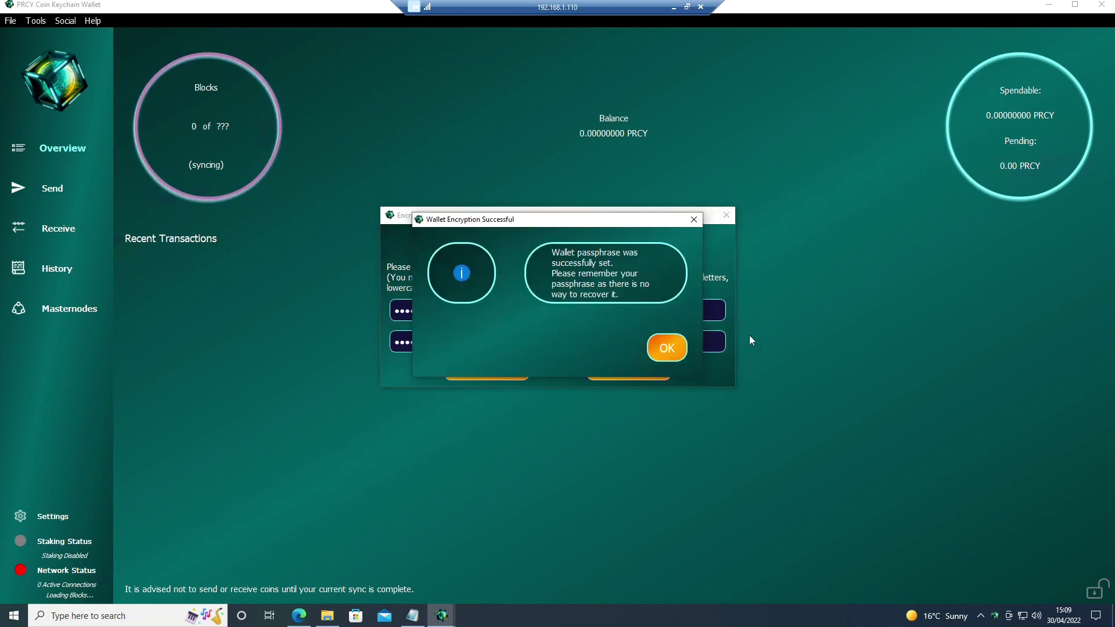
click(673, 350)
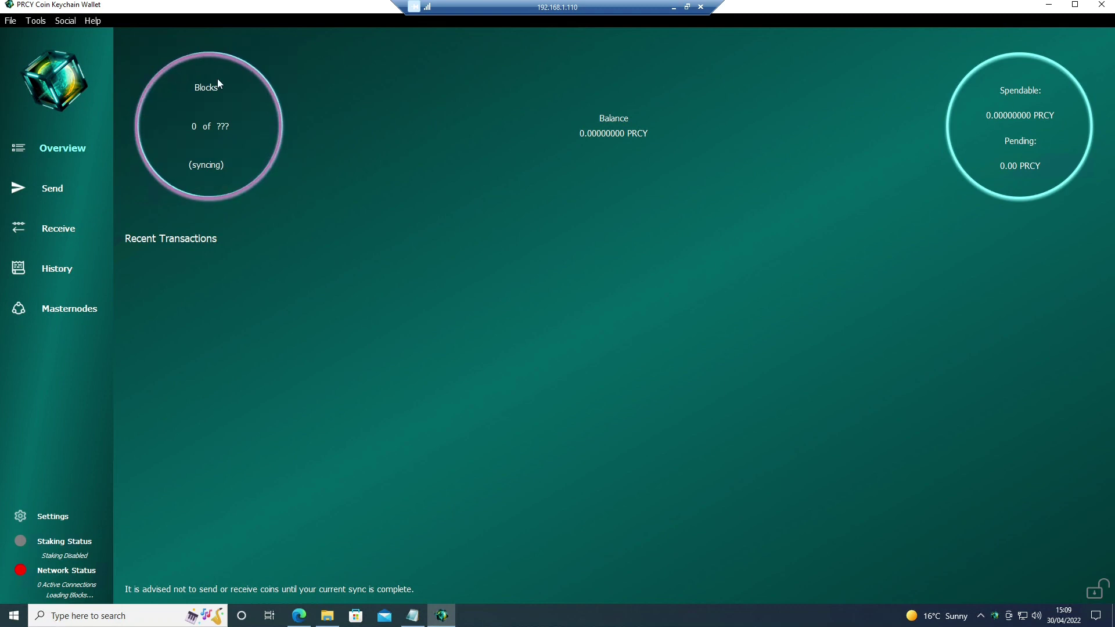
Close the wallet and download the Auto Bootstrap tool from the PRCY Coin website in Edge
click(1100, 5)
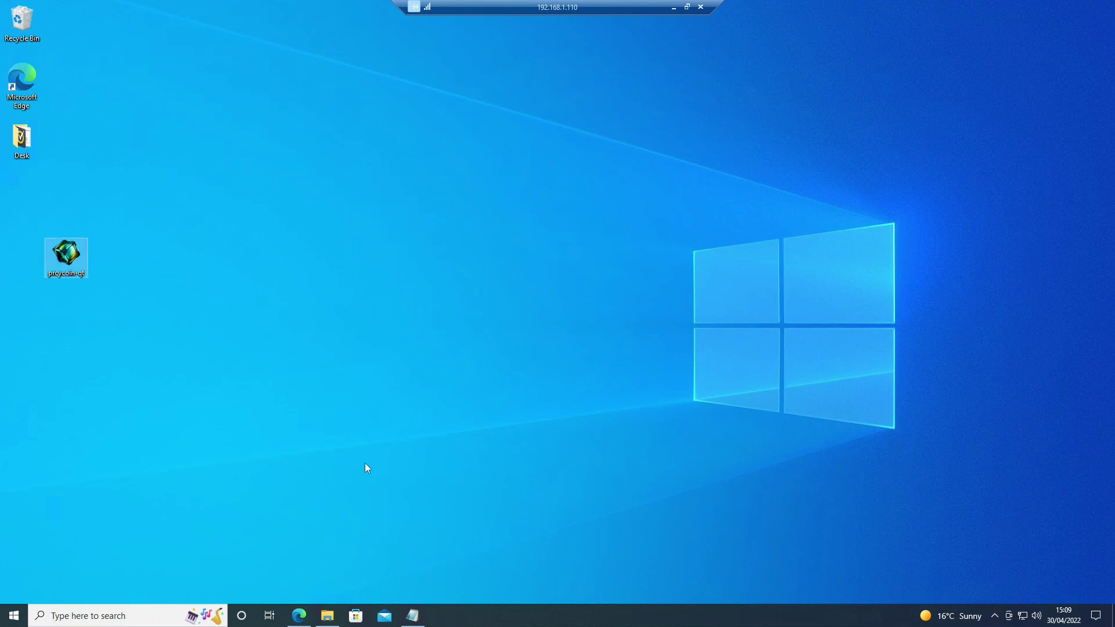
click(309, 612)
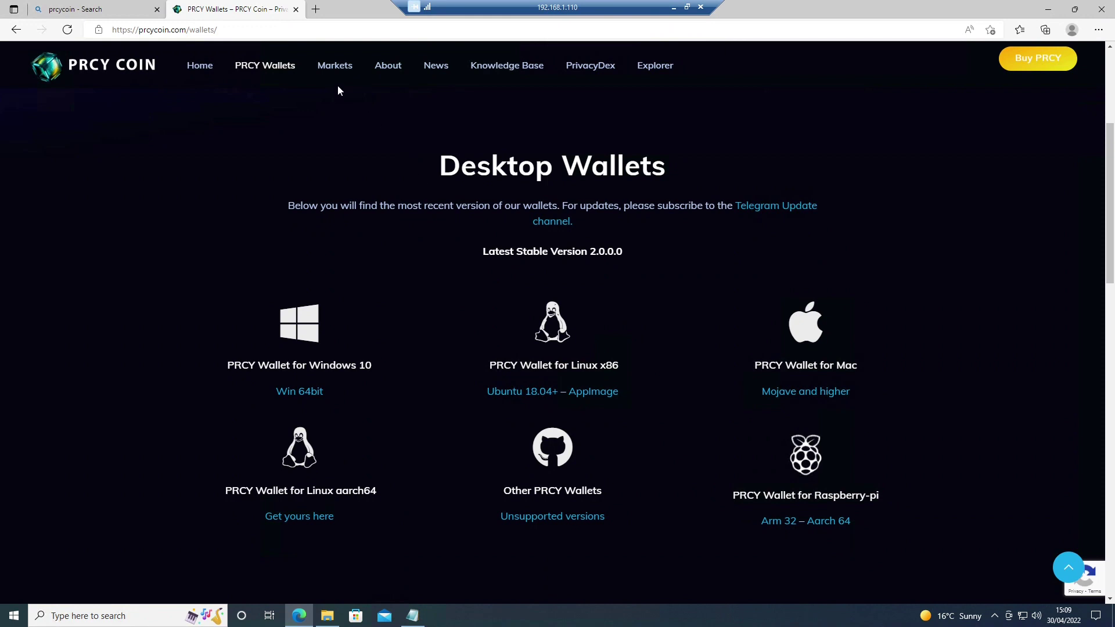
mouse_move(281, 68)
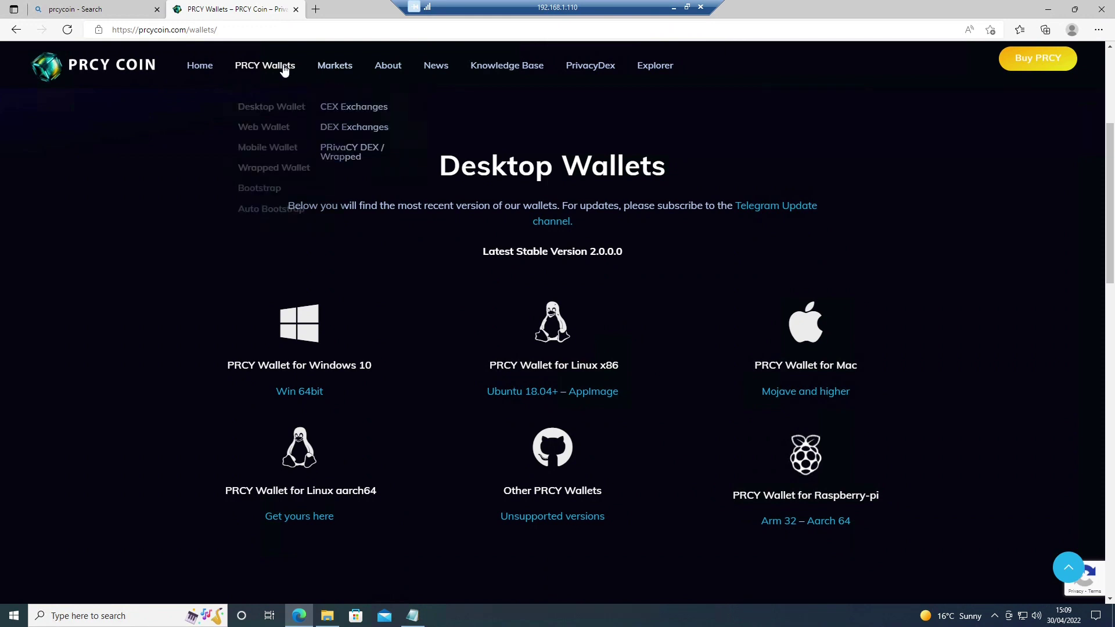
click(270, 210)
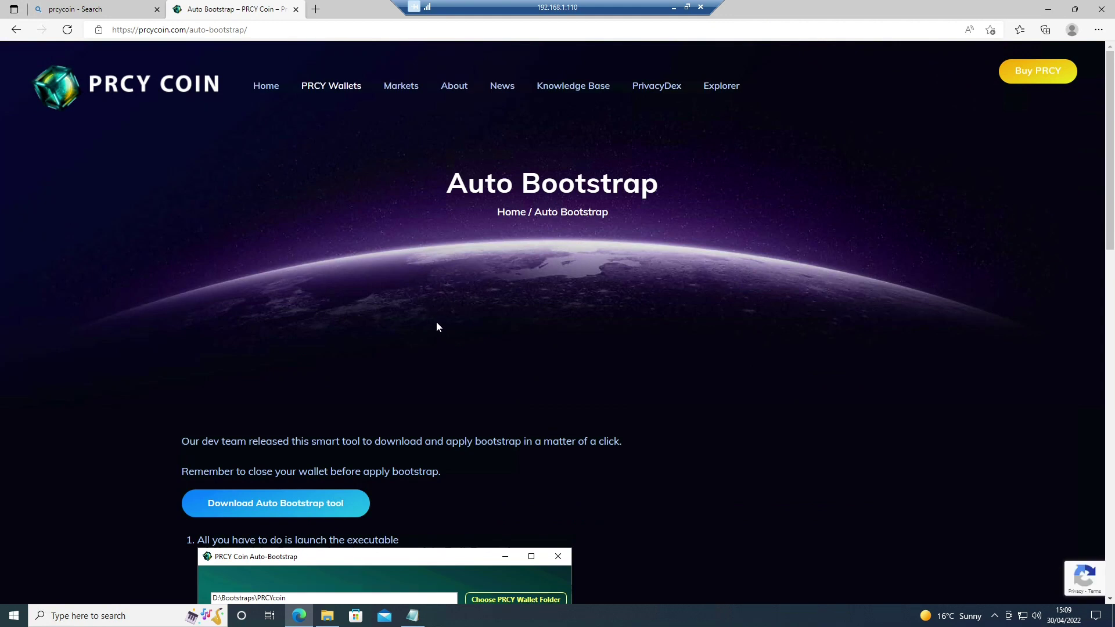
click(326, 504)
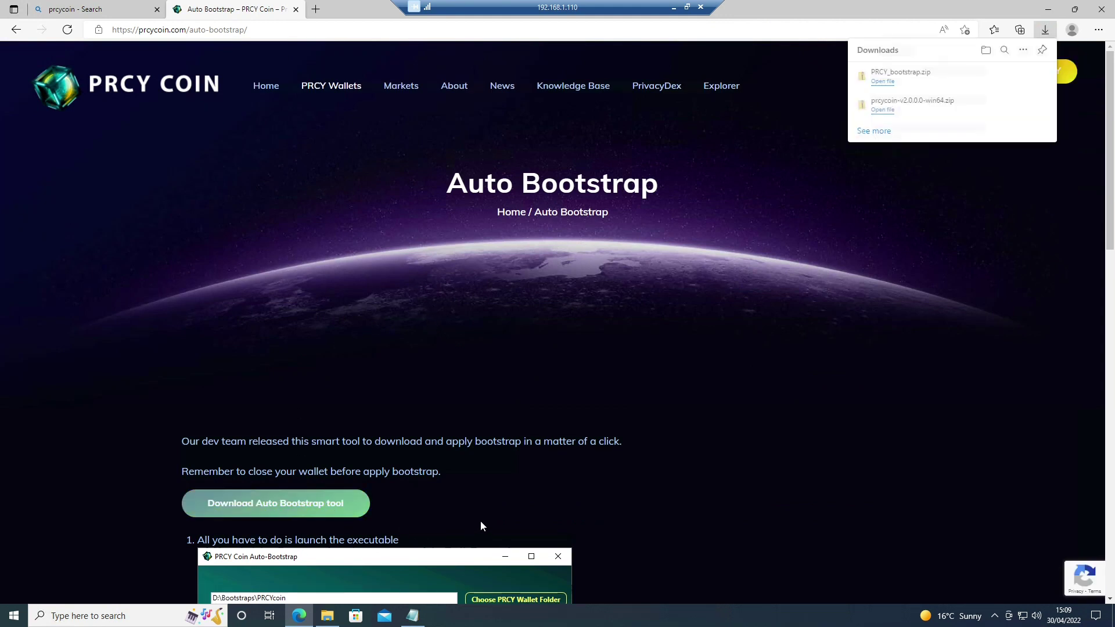
Extract the downloaded PRCY_bootstrap.zip to the default folder in Downloads and open the extracted PRCY_bootstrap folder
click(889, 85)
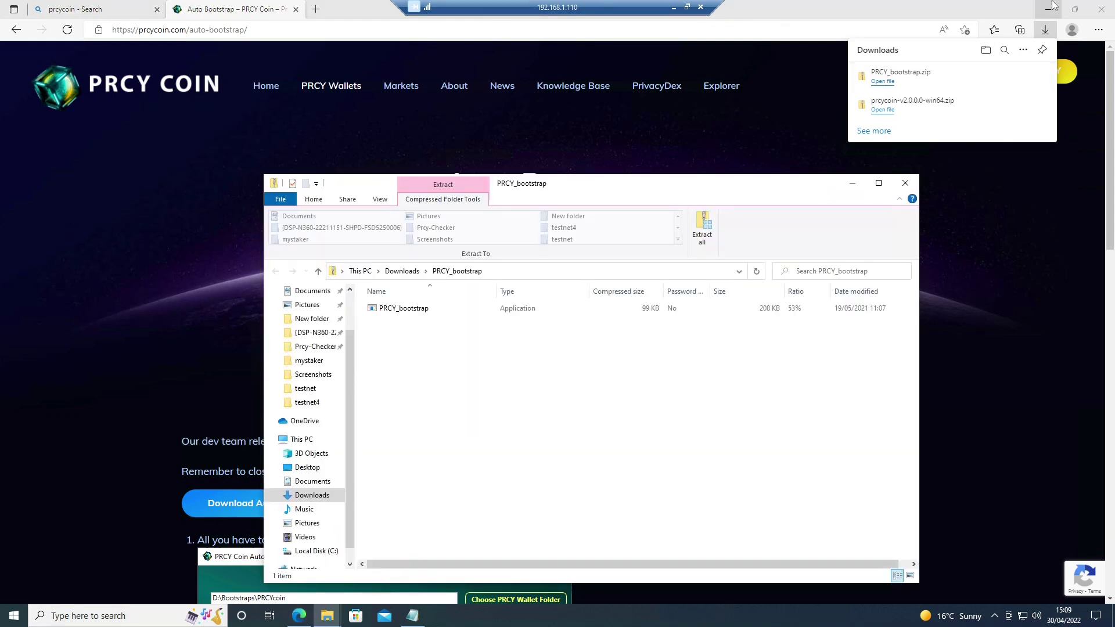
click(1047, 8)
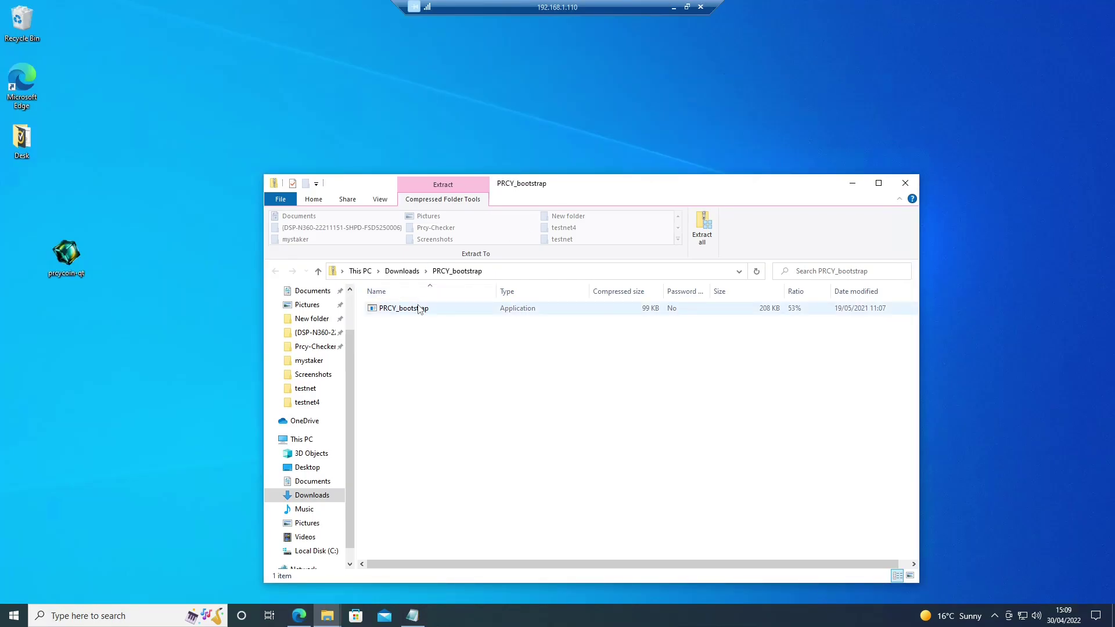
click(702, 240)
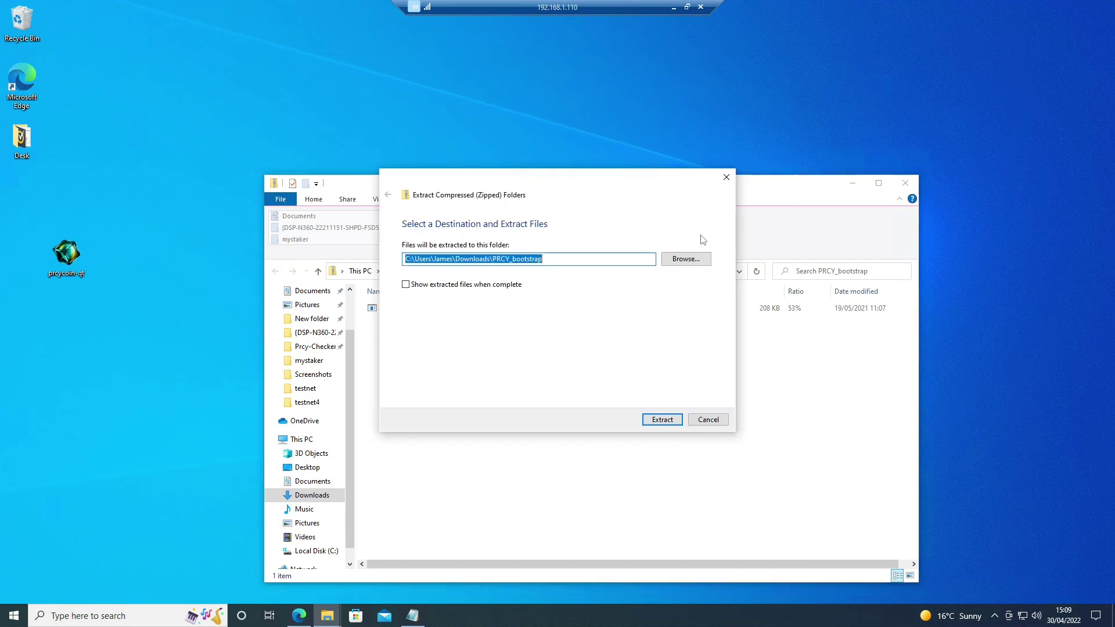
click(648, 418)
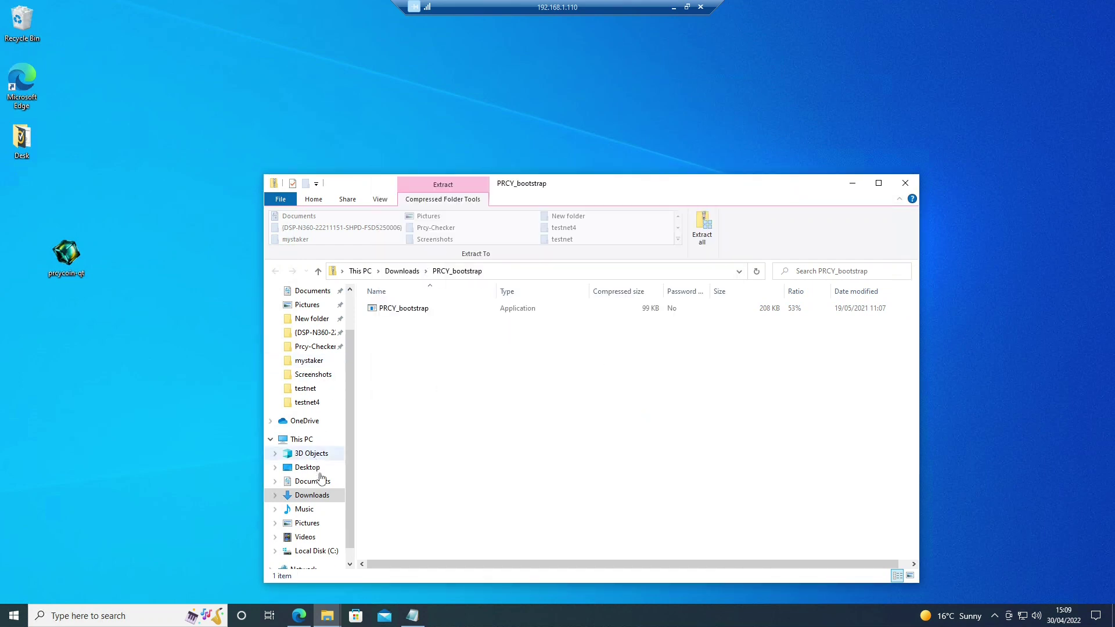
click(312, 495)
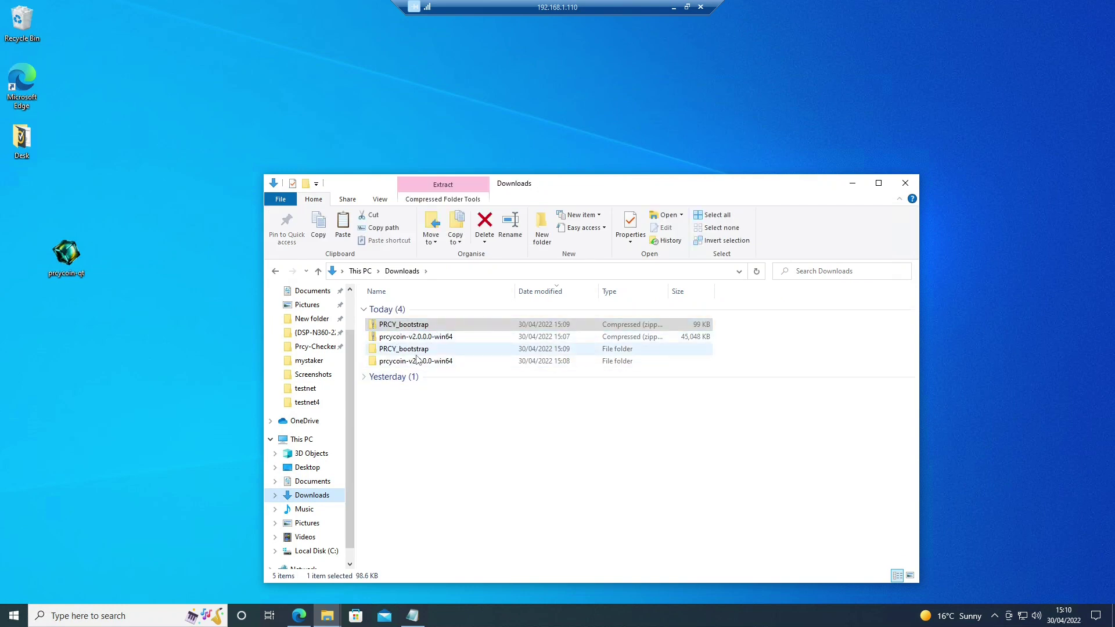
double_click(413, 350)
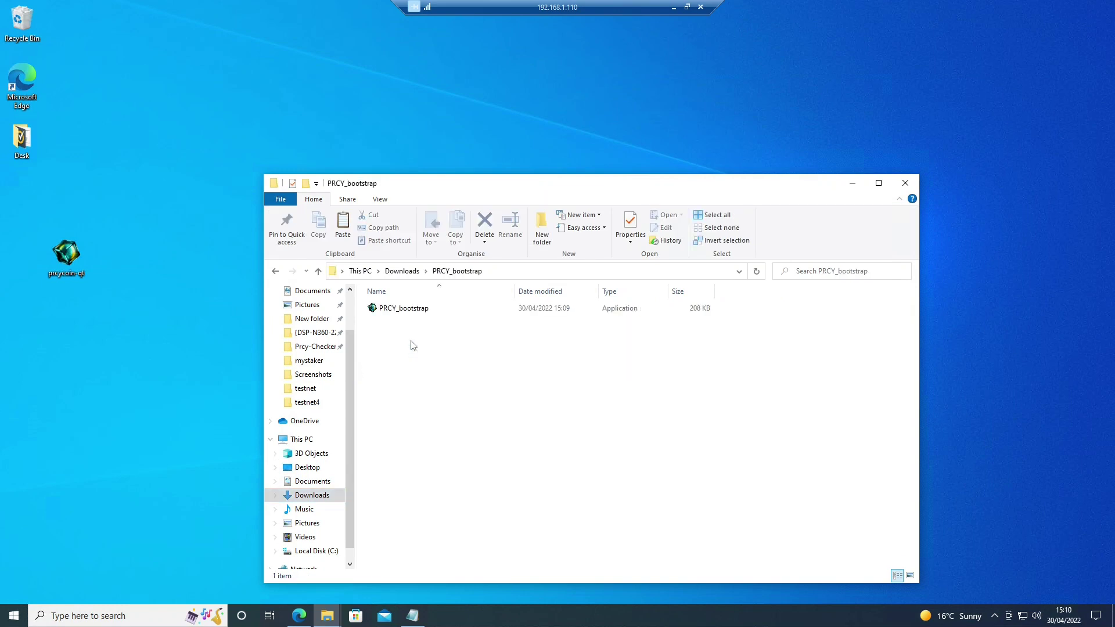
Run PRCY_bootstrap despite the SmartScreen warning, install the bootstrap using the default wallet and program folders, and launch the wallet
double_click(416, 310)
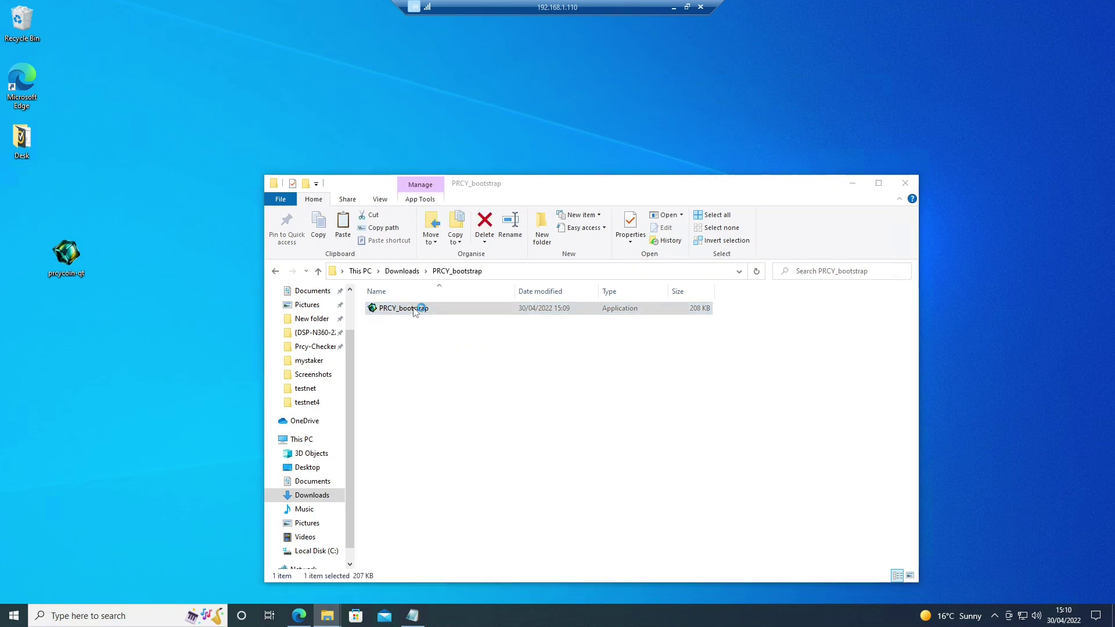
click(436, 225)
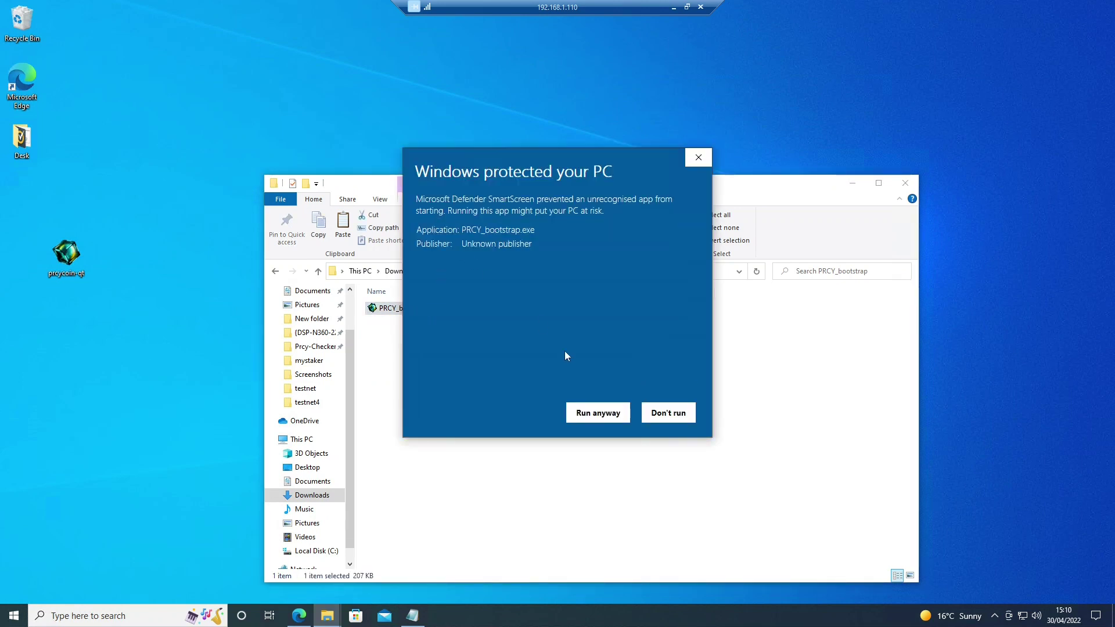
click(598, 412)
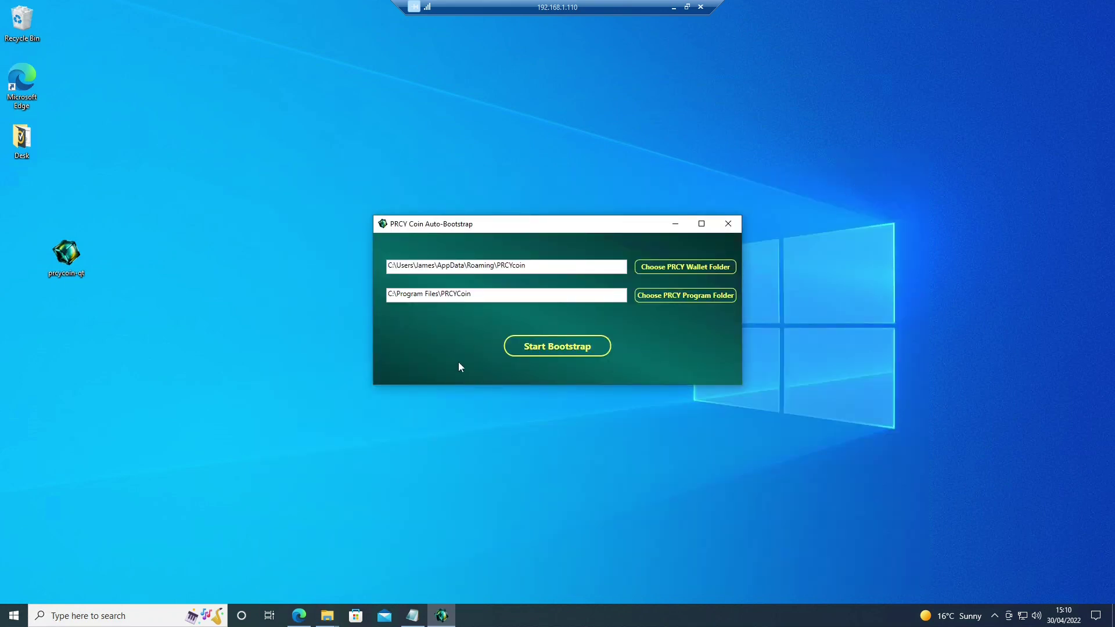
click(565, 348)
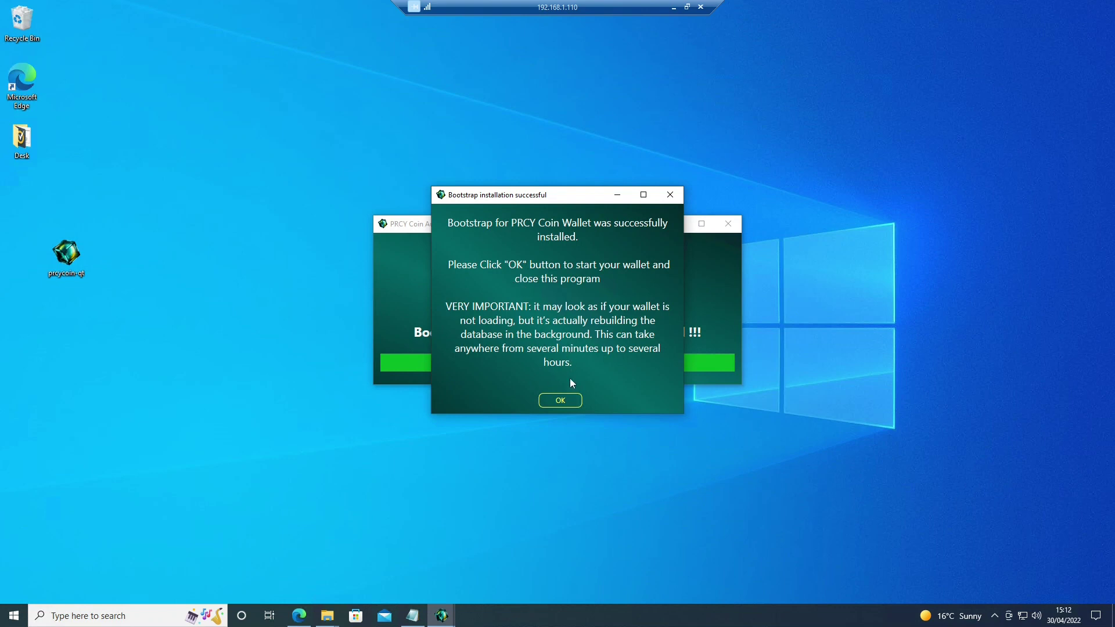
click(561, 400)
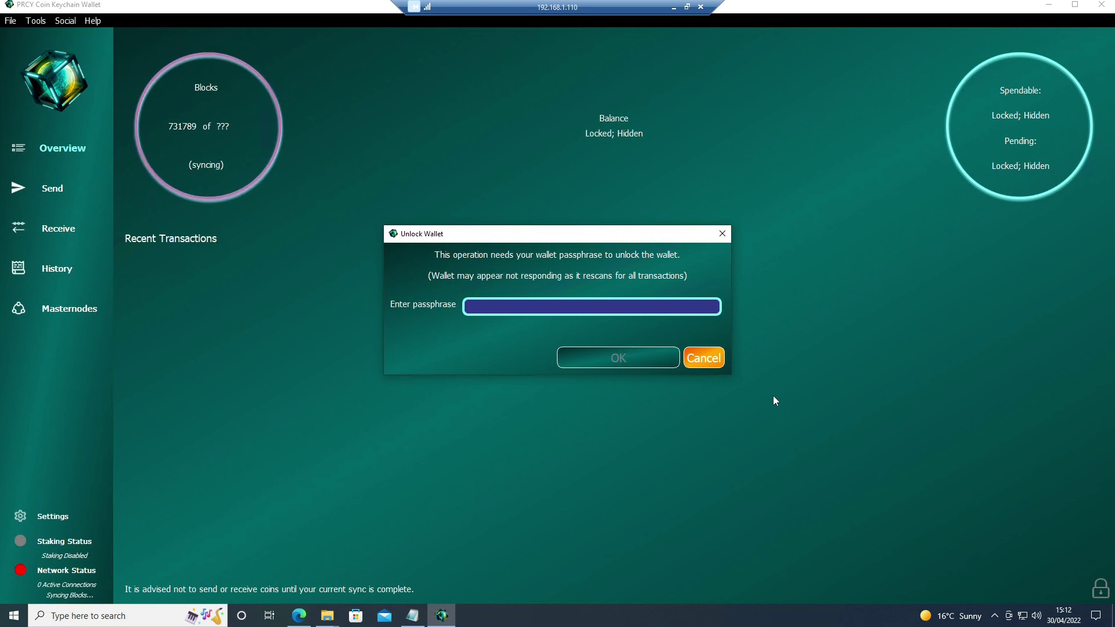
Unlock the wallet by entering the wallet passphrase
text(•••••••)
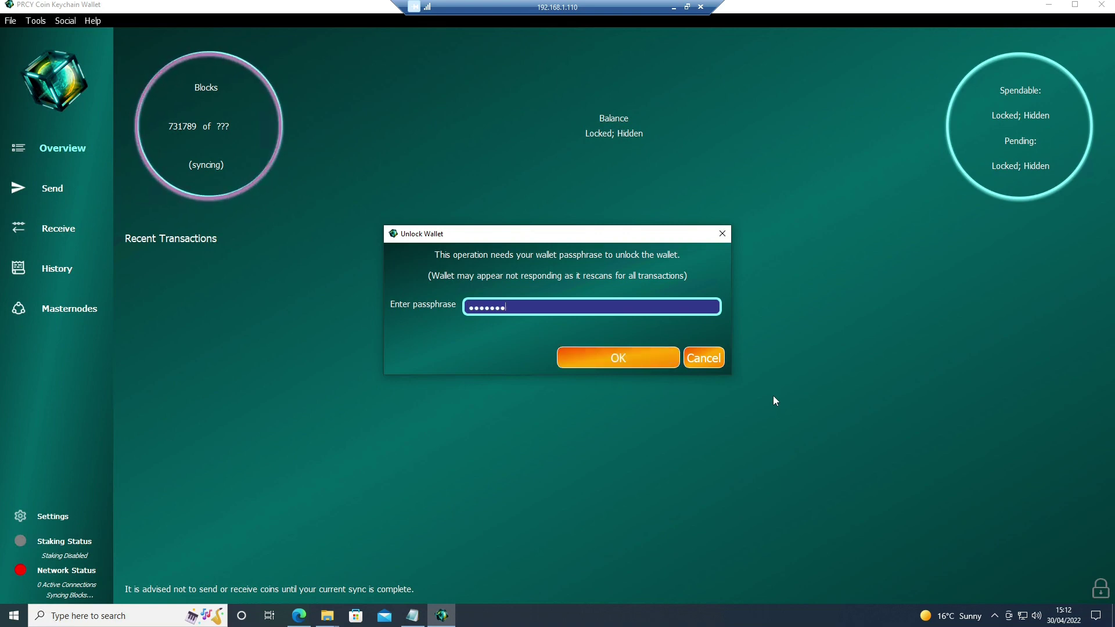
text(••••••••)
key(Return)
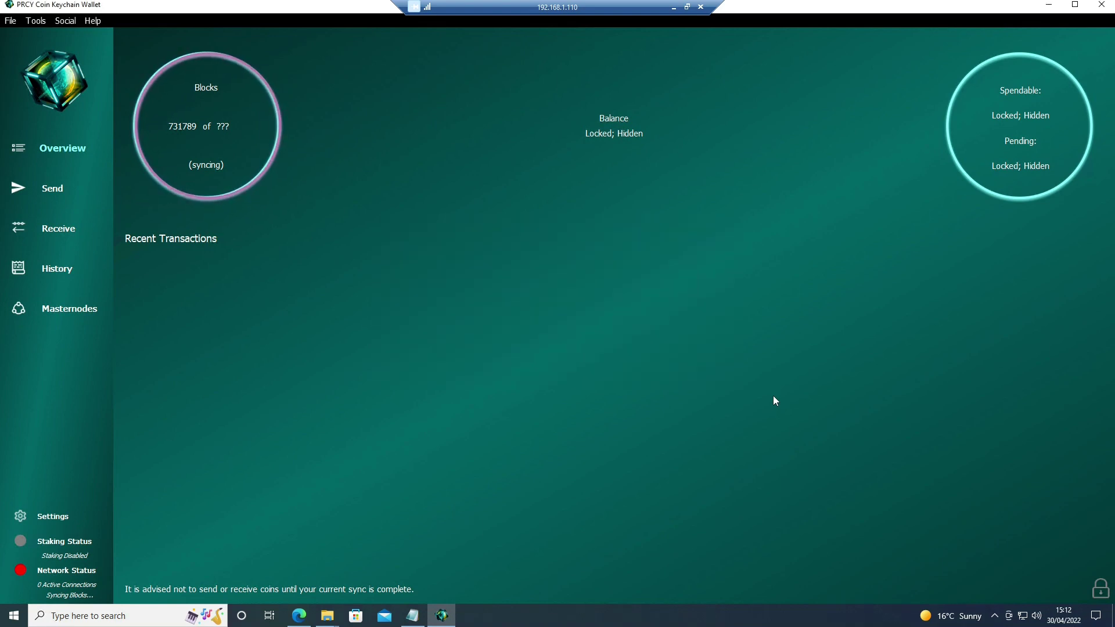
Open the PRCYcoin data folder from the wallet and close the wallet
click(37, 21)
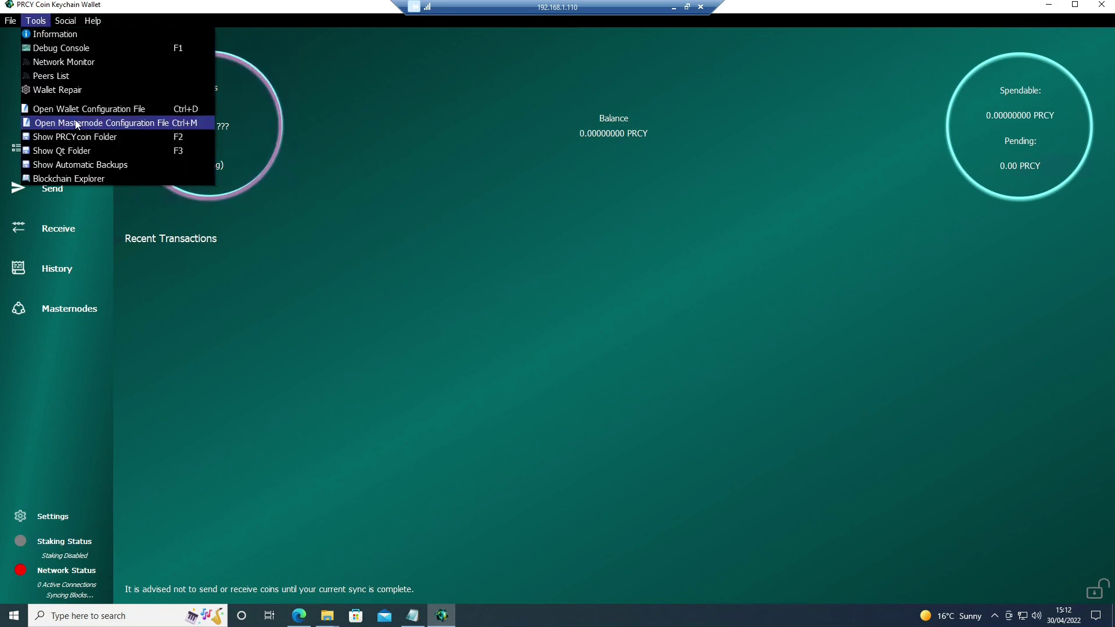
click(84, 136)
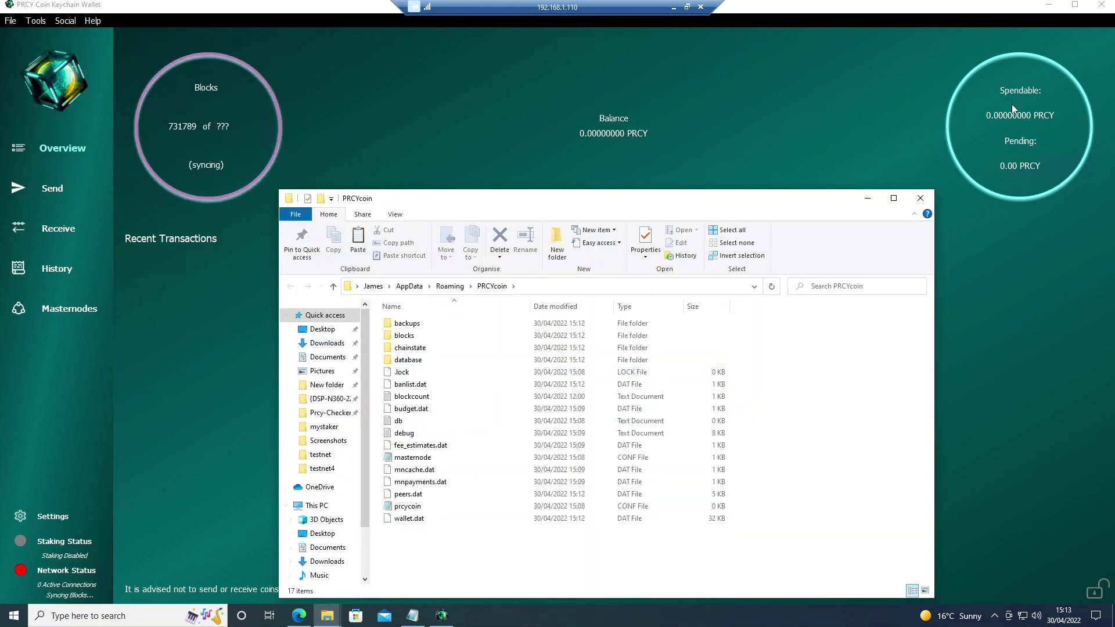
click(1099, 8)
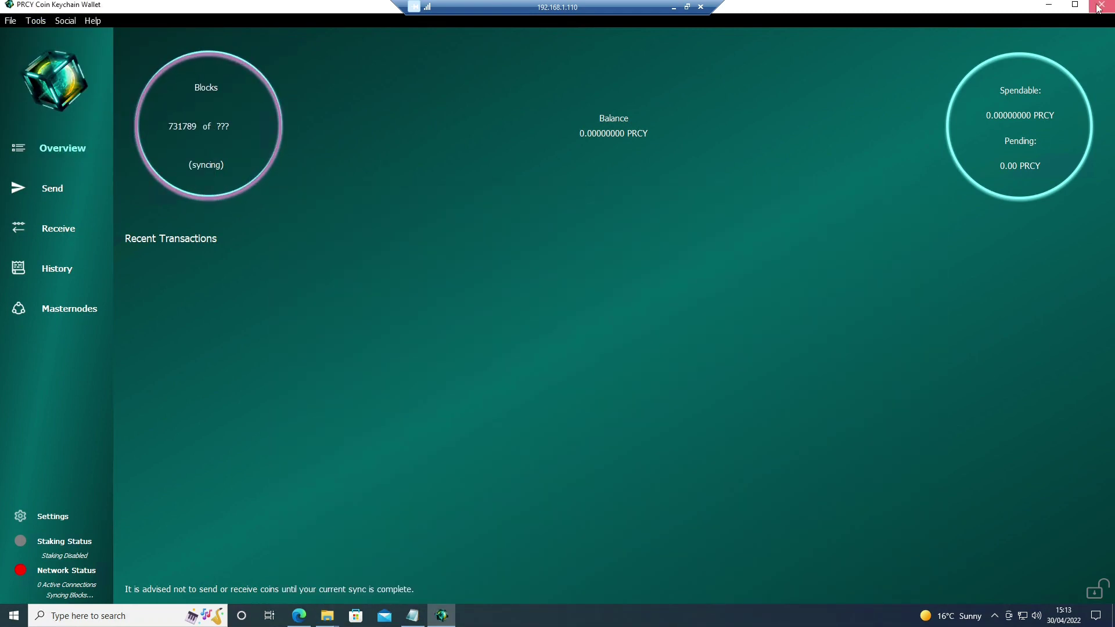
click(1098, 8)
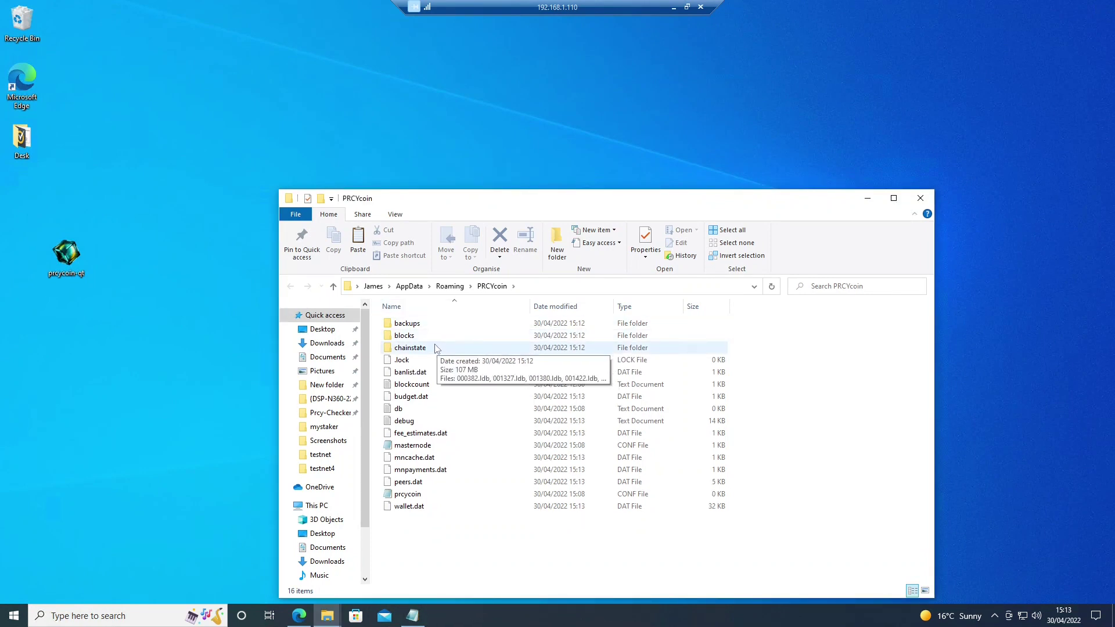
Delete everything in the PRCYcoin folder except the blocks and chainstate folders, including wallet.dat and backups, and close the folder
click(428, 360)
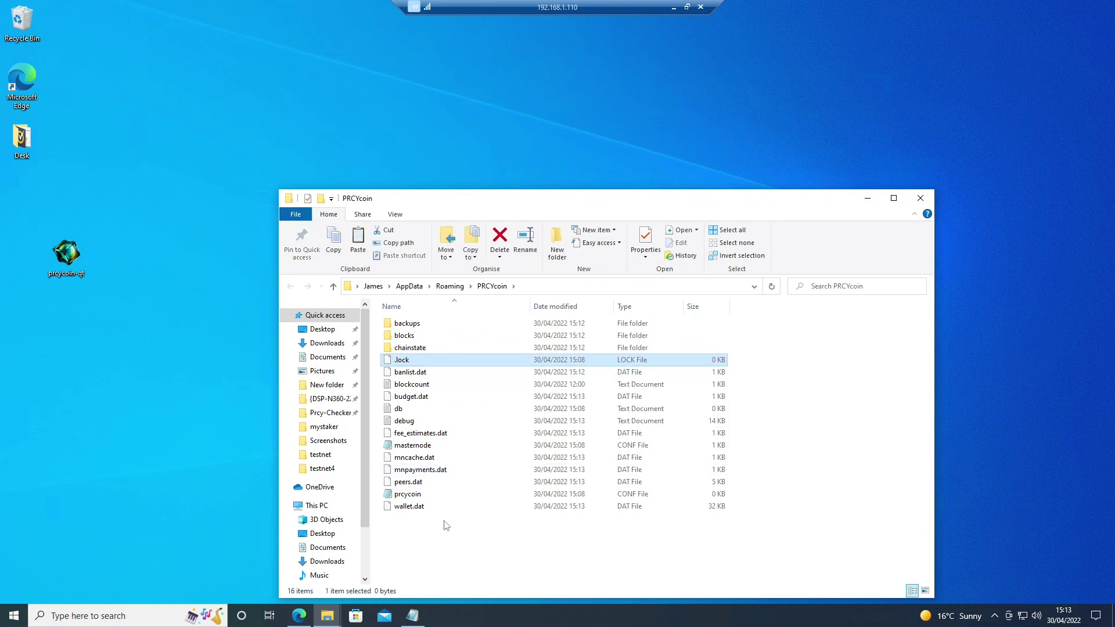
shift+click(424, 507)
right_click(425, 510)
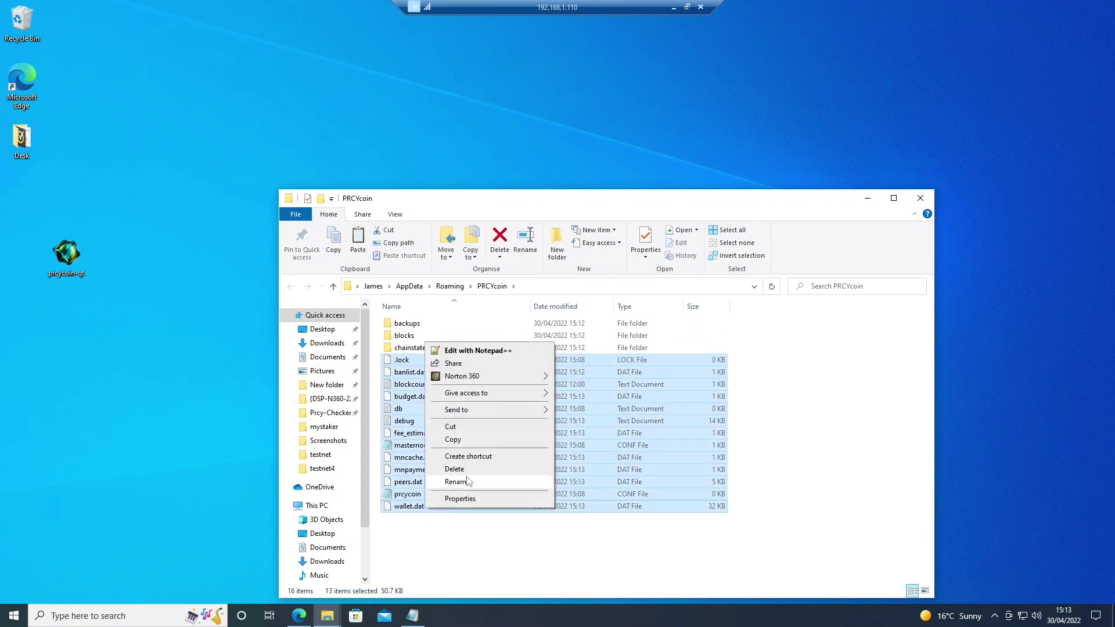
click(471, 469)
right_click(418, 323)
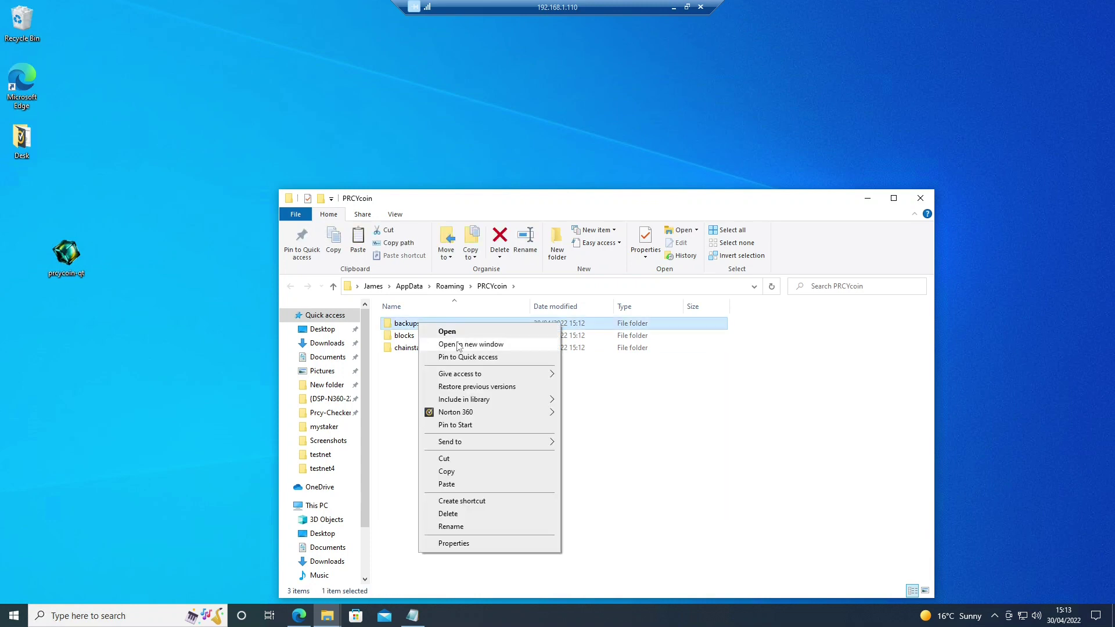
click(481, 513)
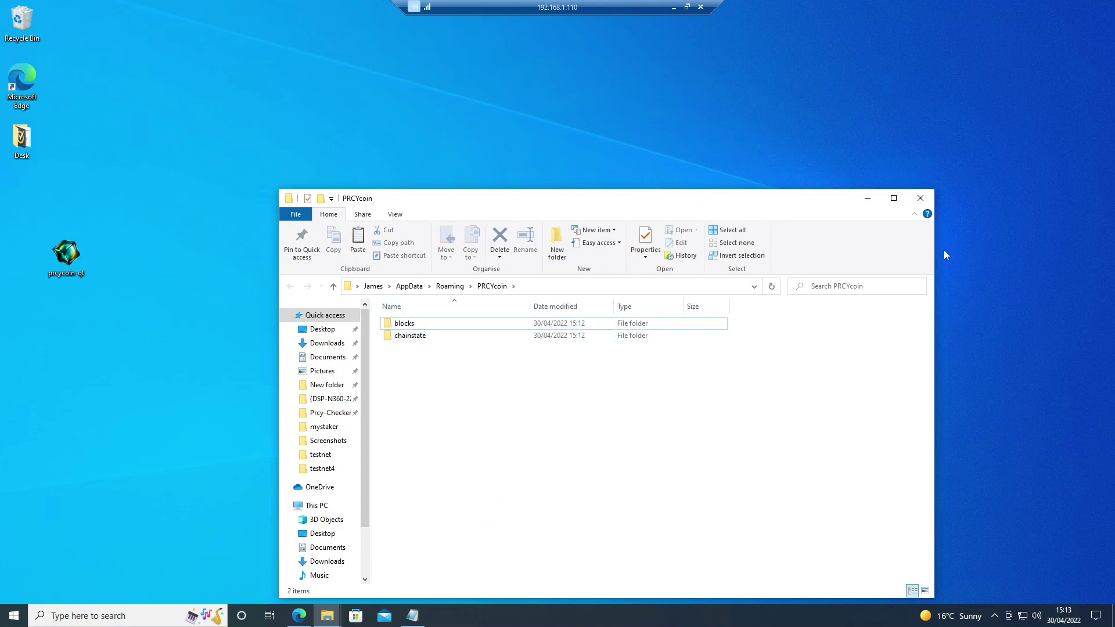
click(922, 199)
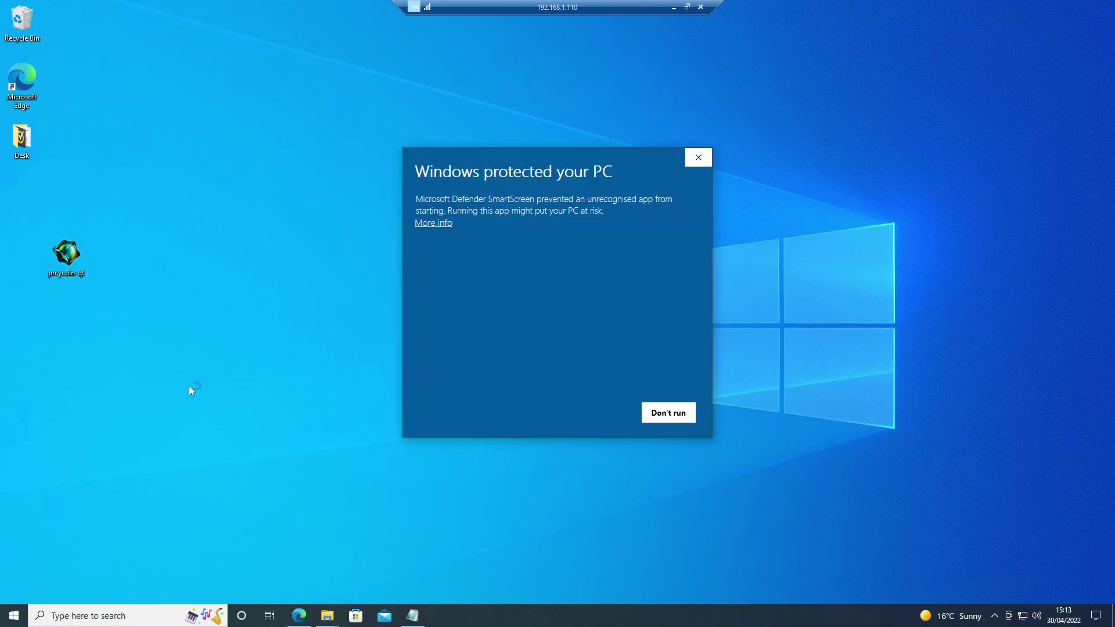
Start prcycoin-qt again, allowing it to run past the SmartScreen and Norton Download Insight warnings
click(433, 225)
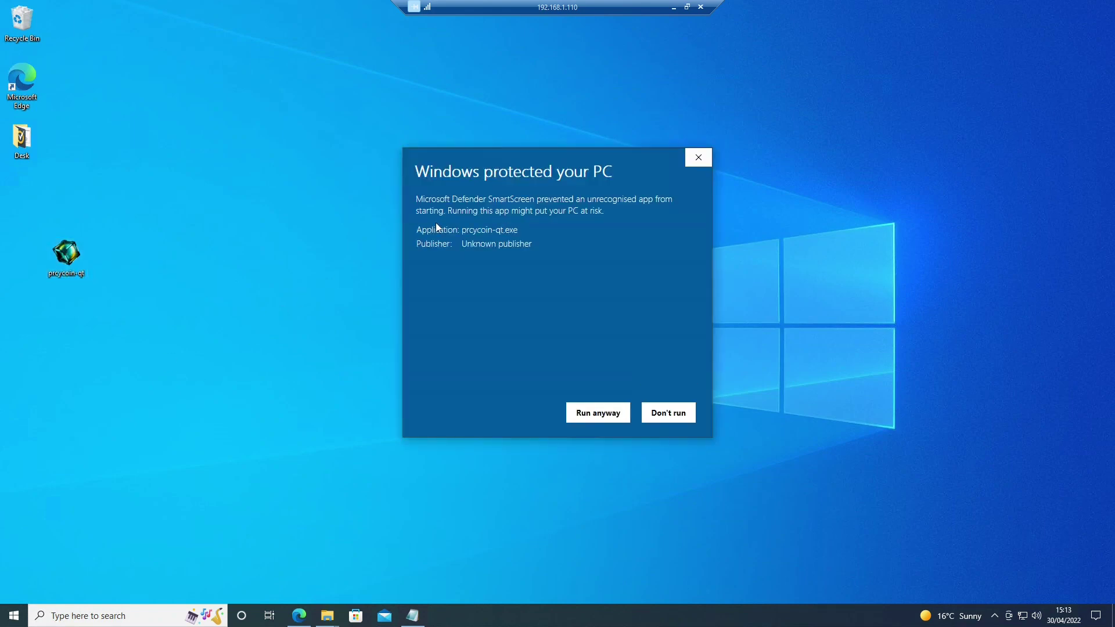
click(603, 411)
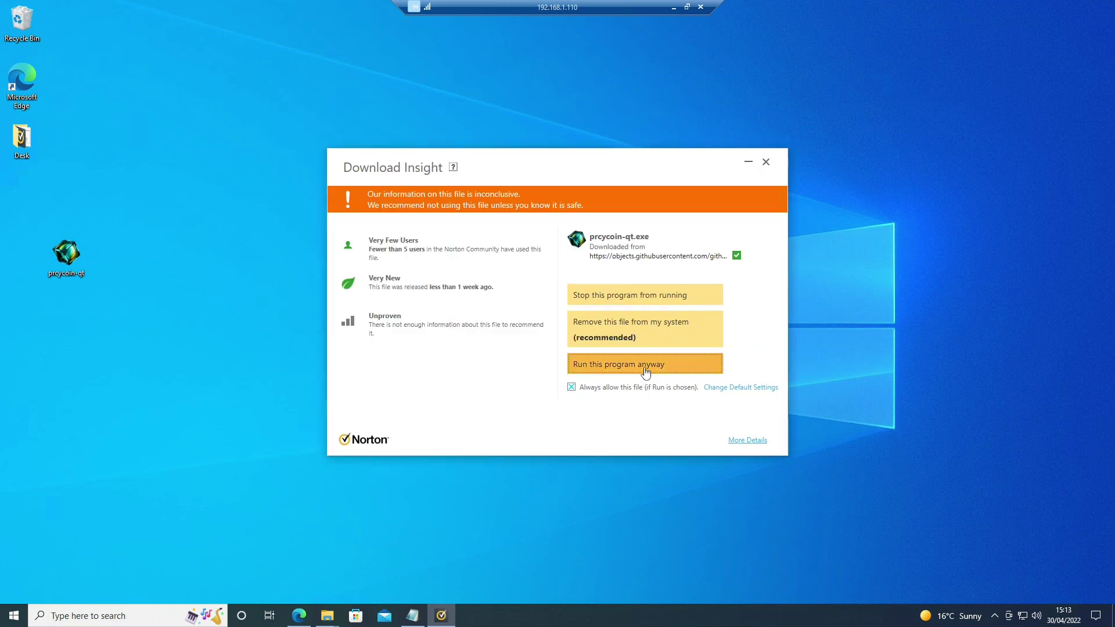
click(645, 364)
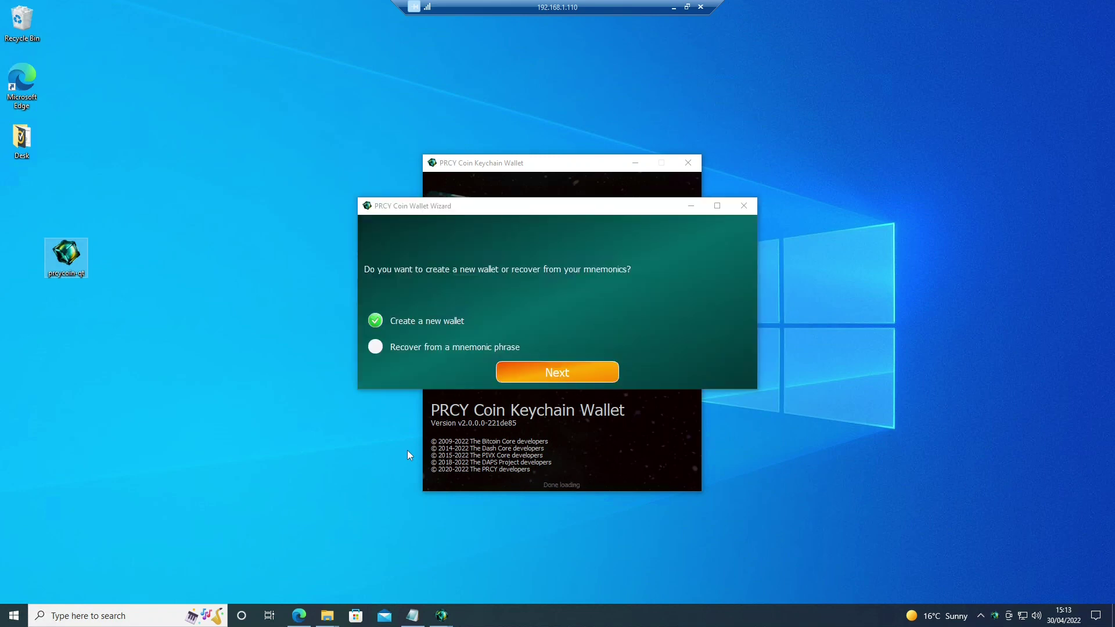
Create a new wallet, copy its mnemonic recovery phrase into the blank Notepad document, and minimize Notepad
click(529, 370)
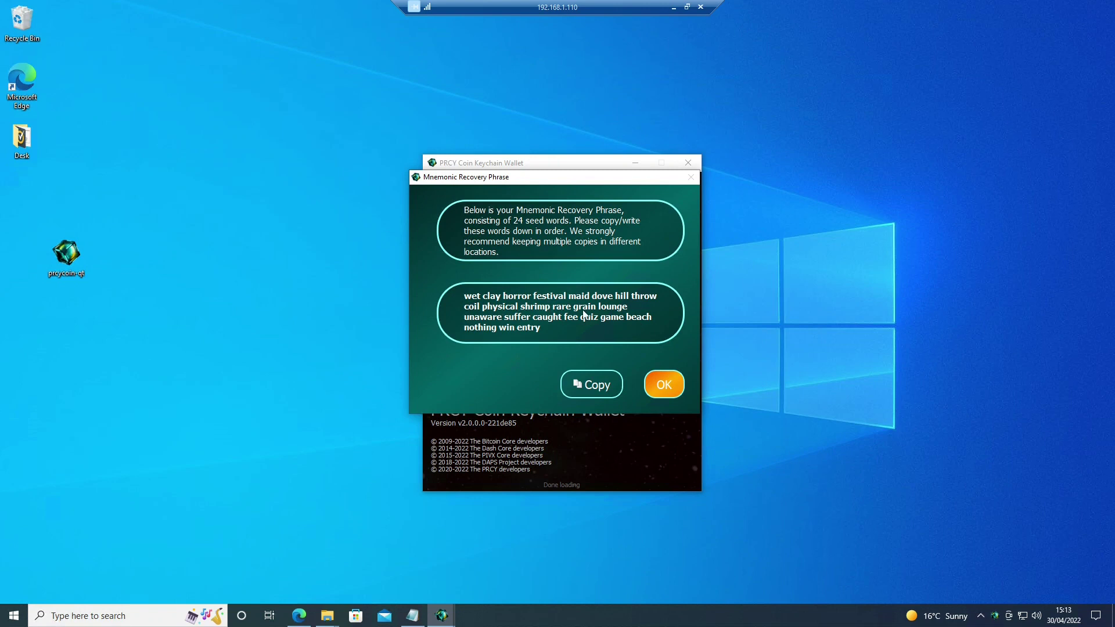
click(583, 380)
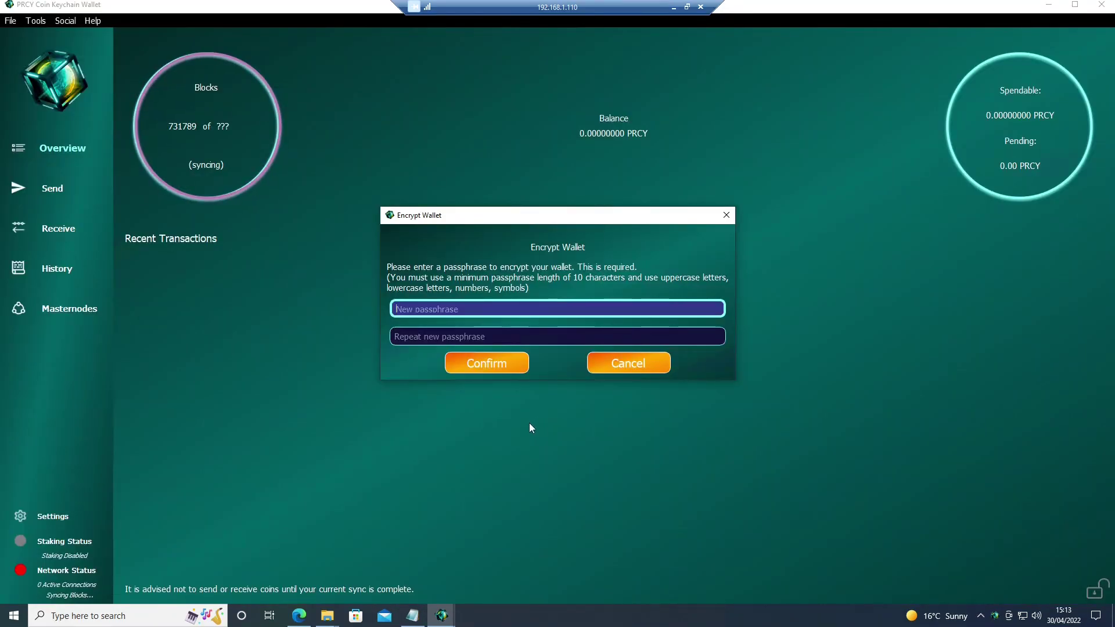
click(412, 616)
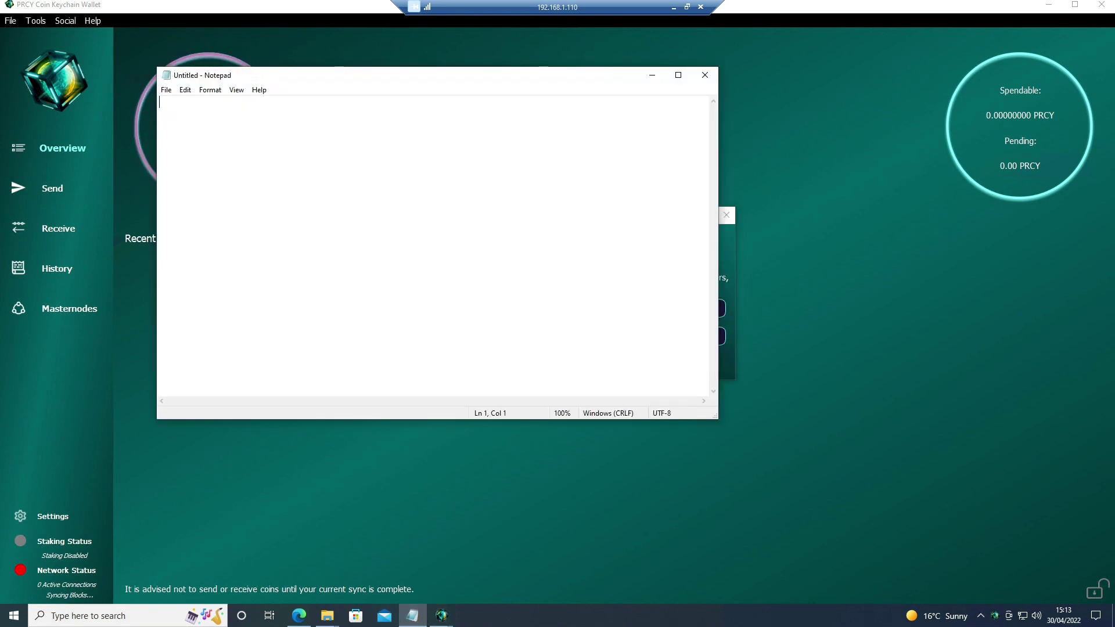
right_click(307, 239)
click(325, 291)
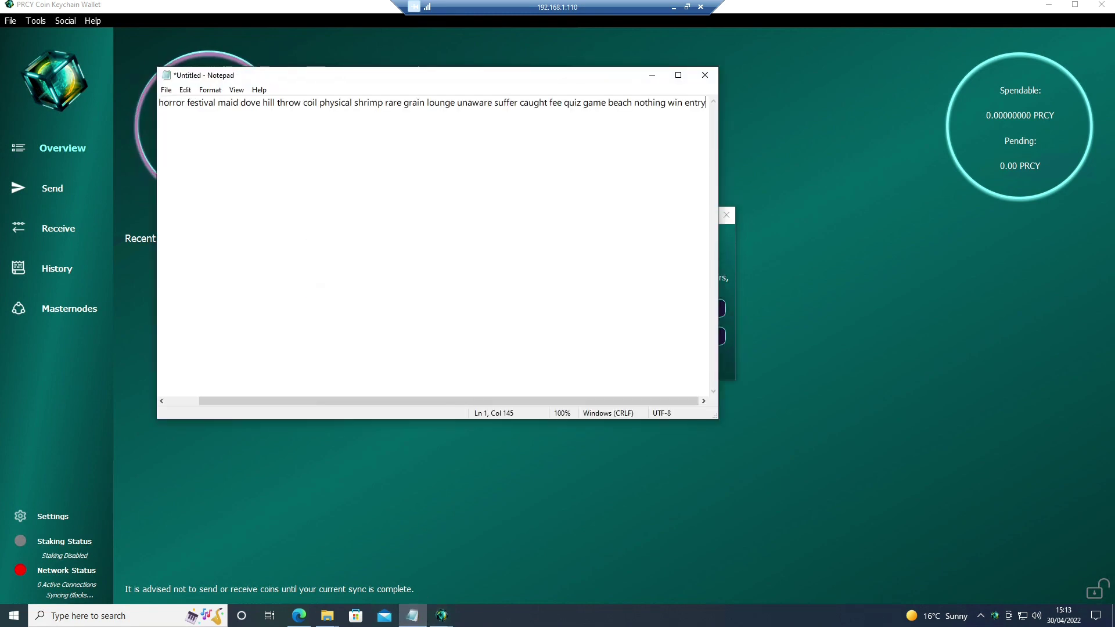
click(652, 75)
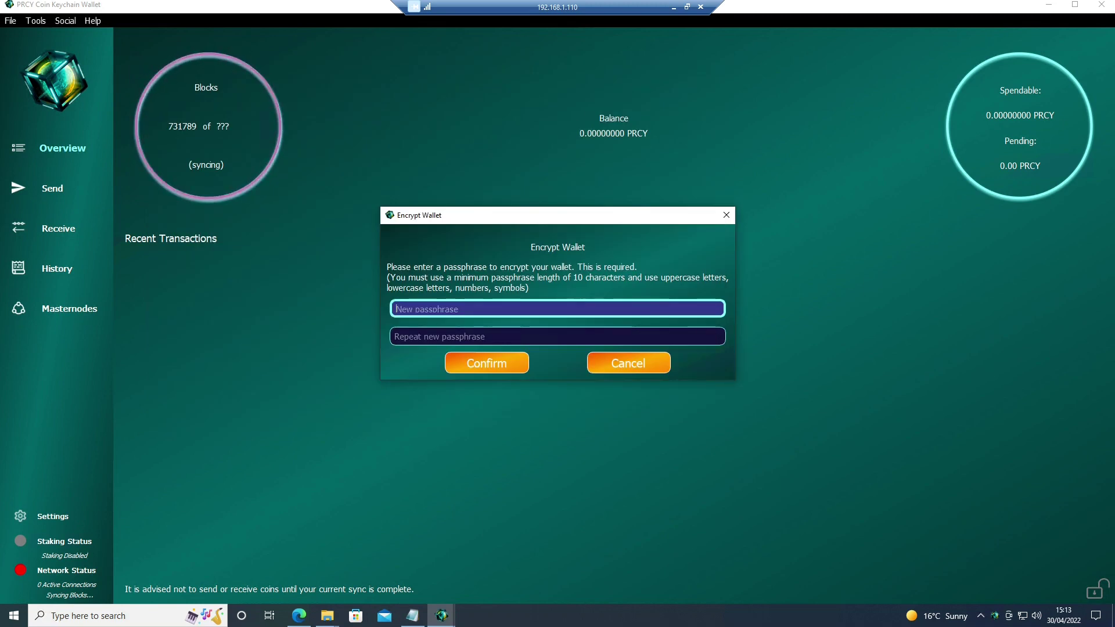
Encrypt the new wallet by entering and repeating the wallet passphrase, and acknowledge the successful encryption
key(ctrl+v)
key(Tab)
key(ctrl+v)
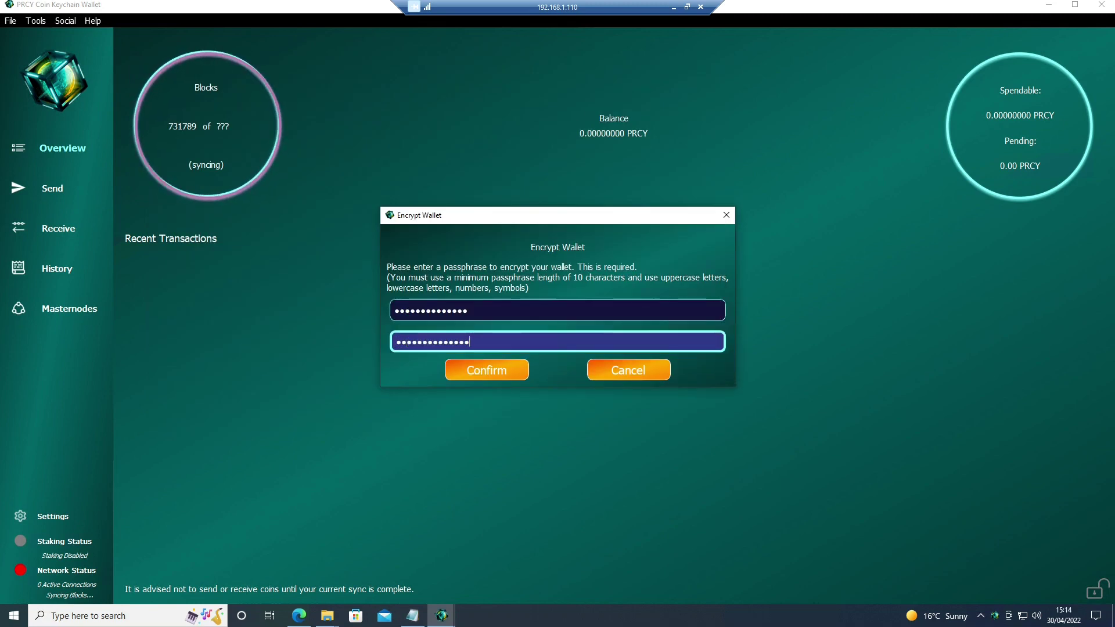
key(Return)
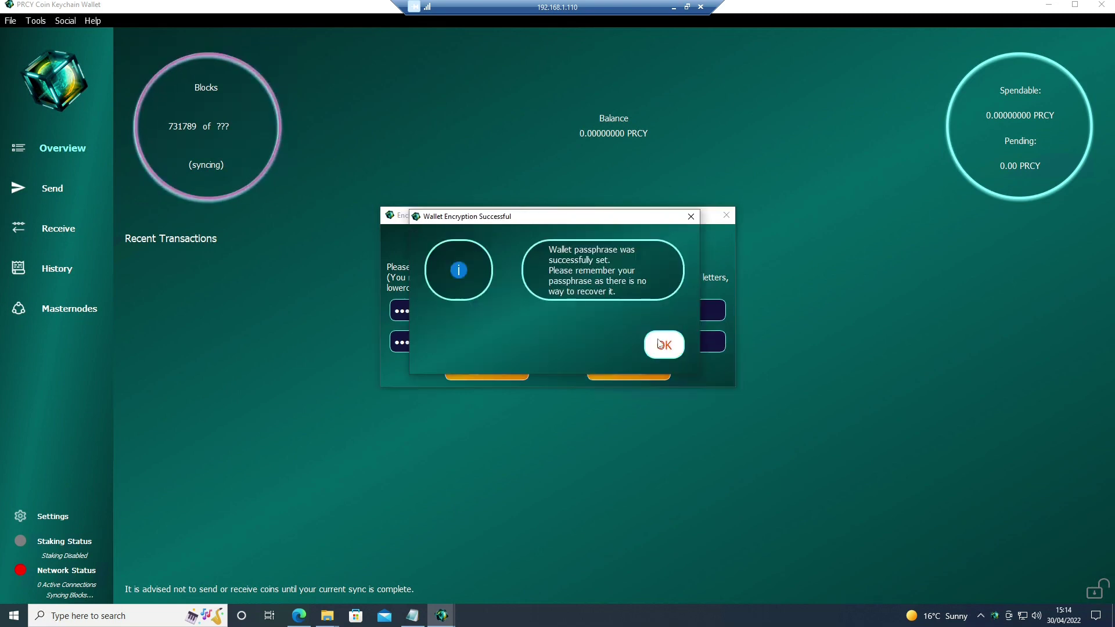
click(662, 345)
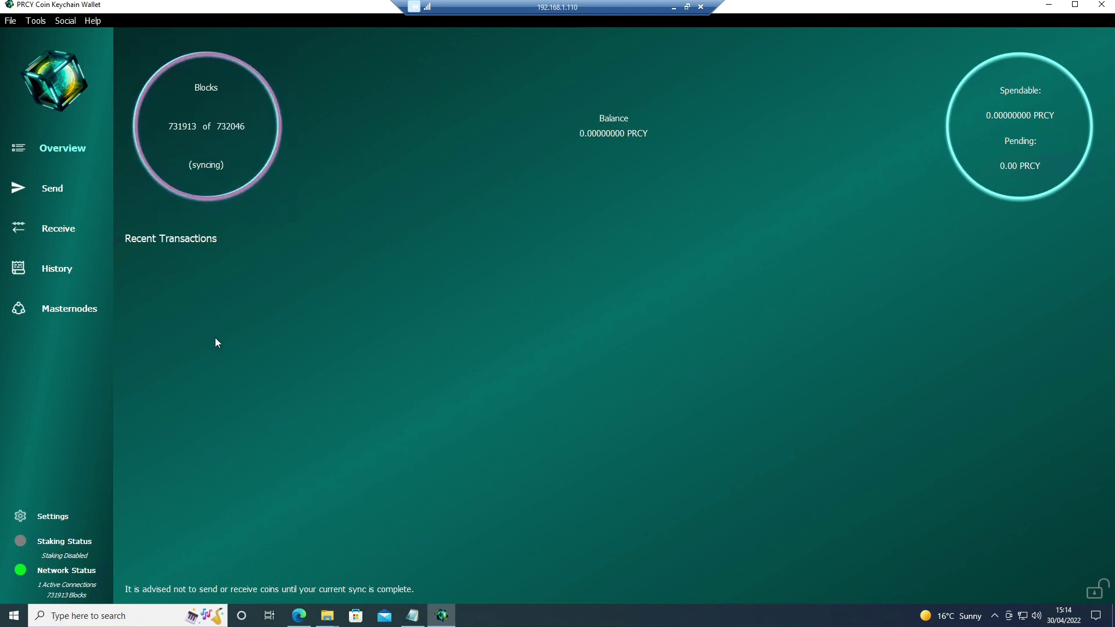
Review the wallet's receiving address and the staking mode setting, and return to the overview
click(67, 232)
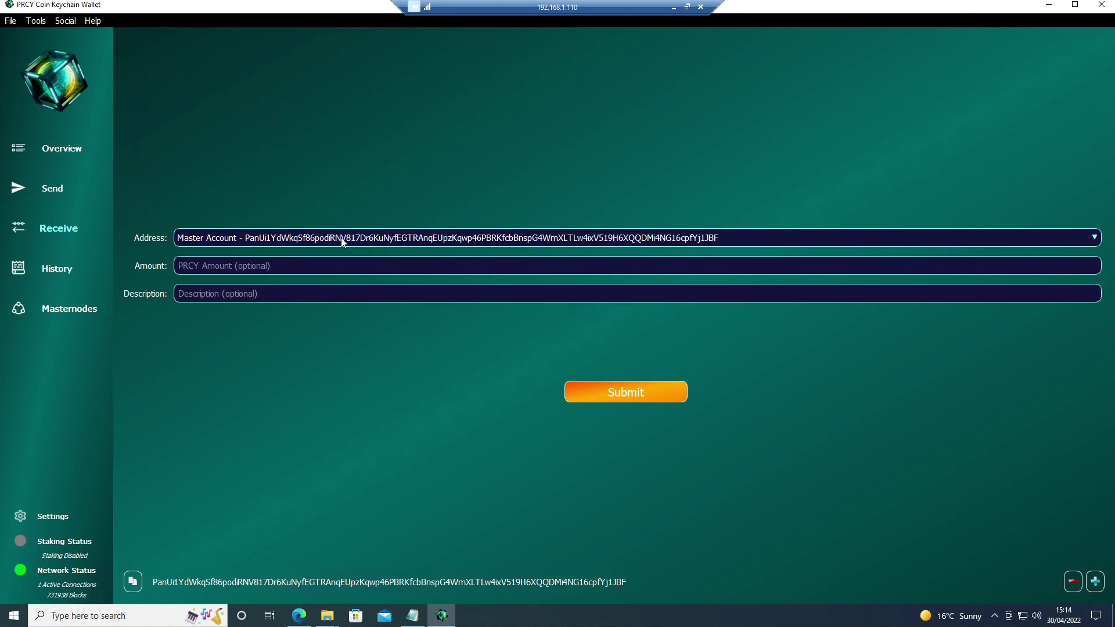
click(62, 150)
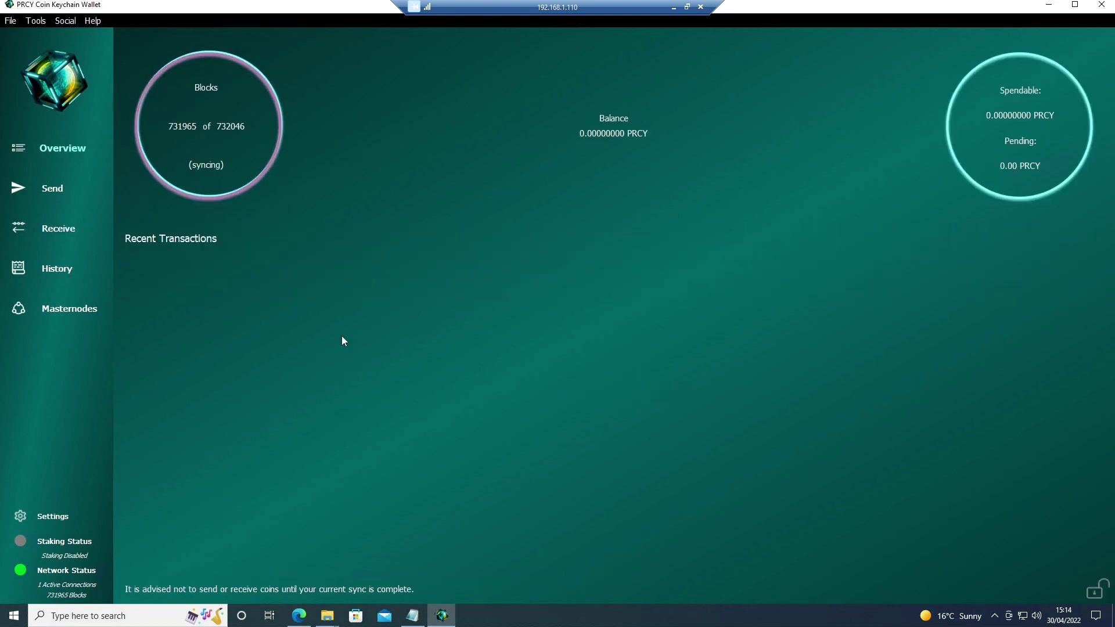
click(58, 517)
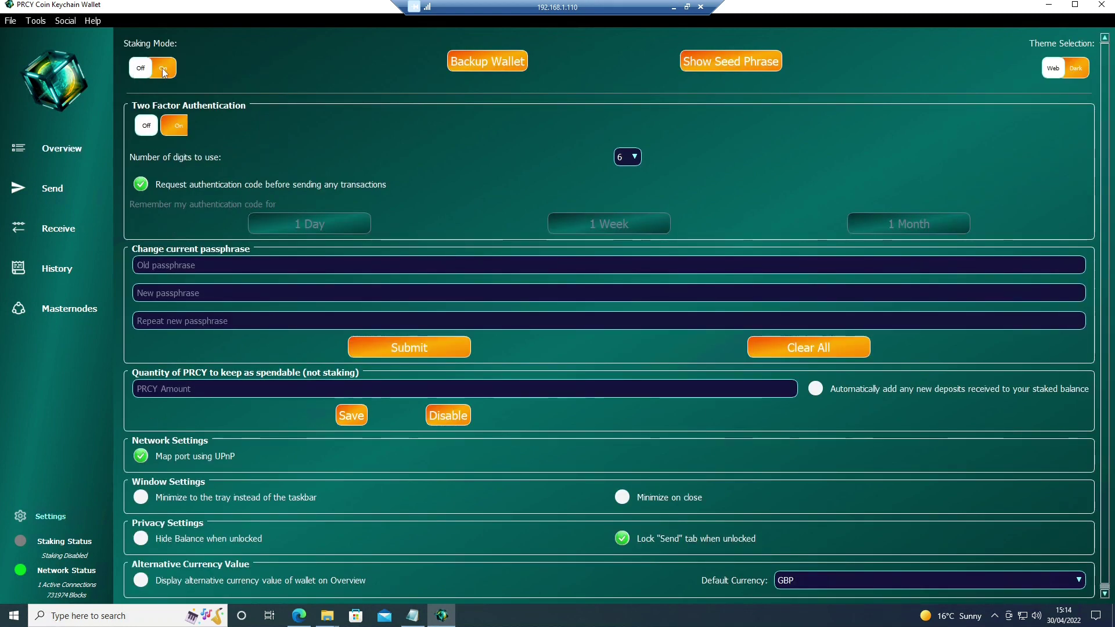
click(72, 149)
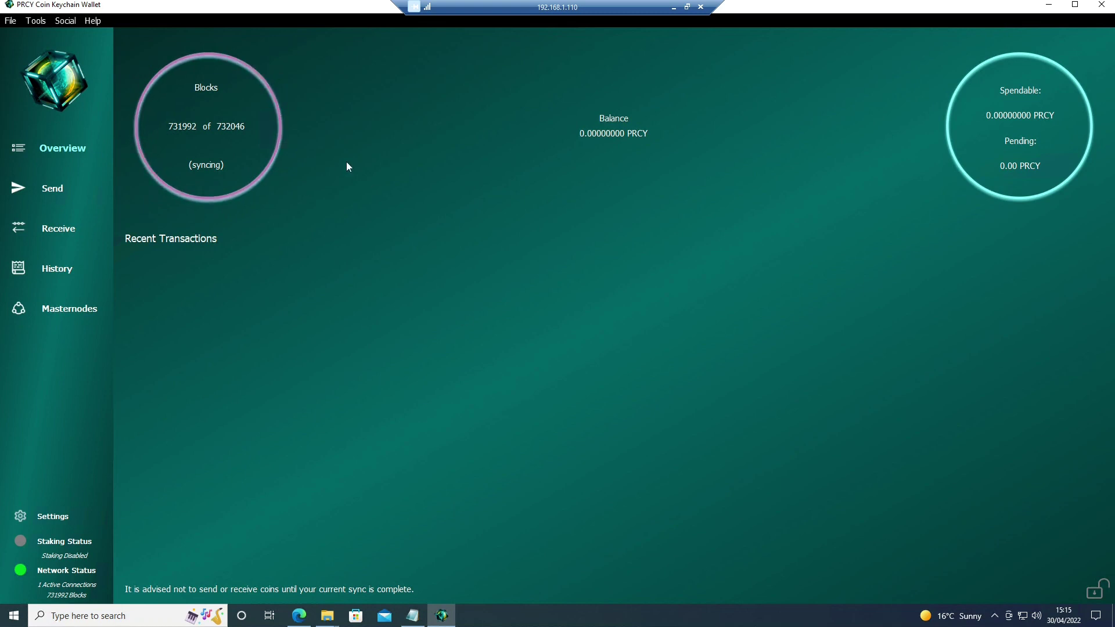